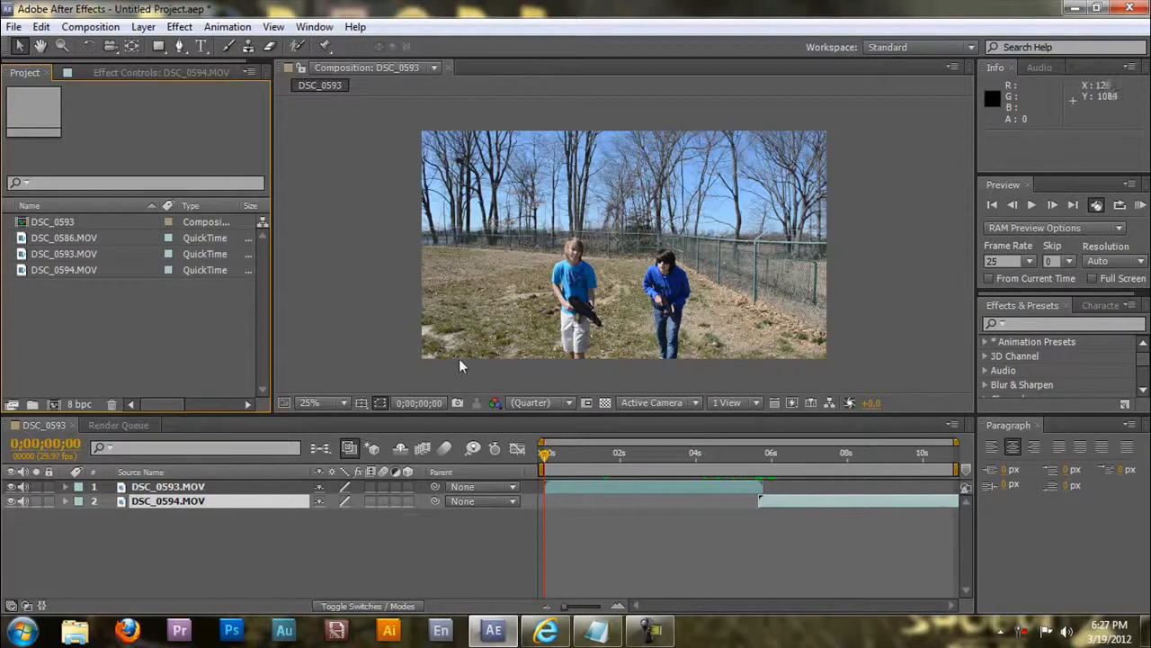
Trim the start of the DSC_0593.MOV layer to 0;00;01;20.
{"action": "left_click", "coordinate": [65, 273]}
{"action": "left_click", "coordinate": [79, 256], "text": "ctrl"}
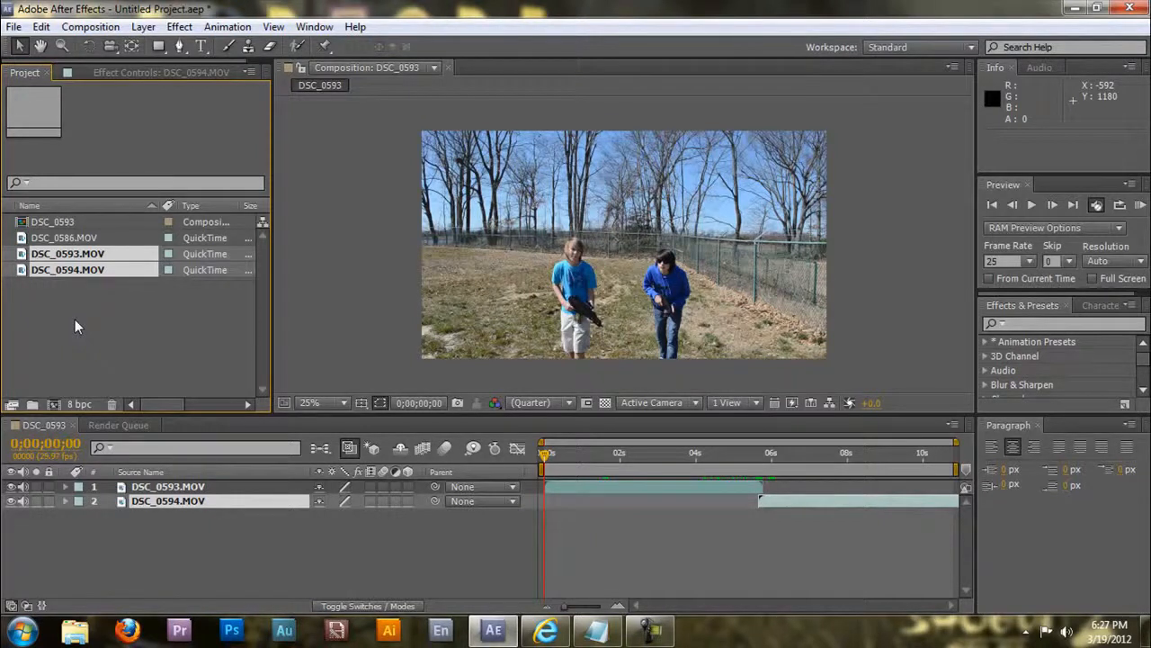
{"action": "left_click", "coordinate": [546, 453]}
{"action": "left_click_drag", "start_coordinate": [549, 455], "coordinate": [610, 441]}
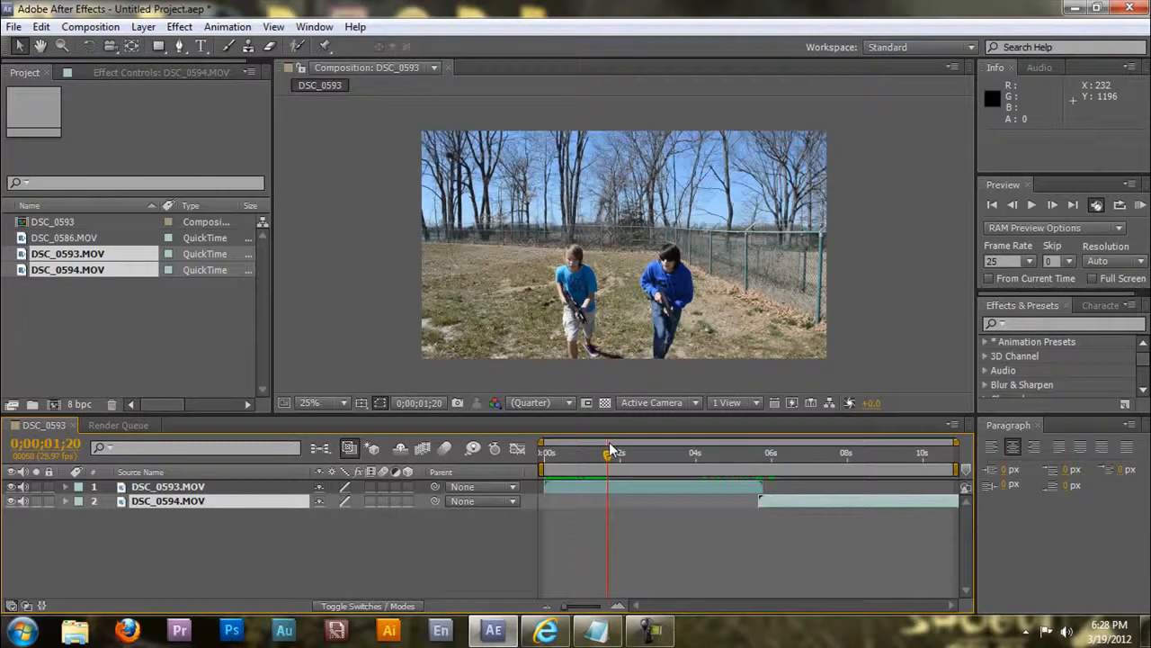
{"action": "left_click", "coordinate": [546, 486]}
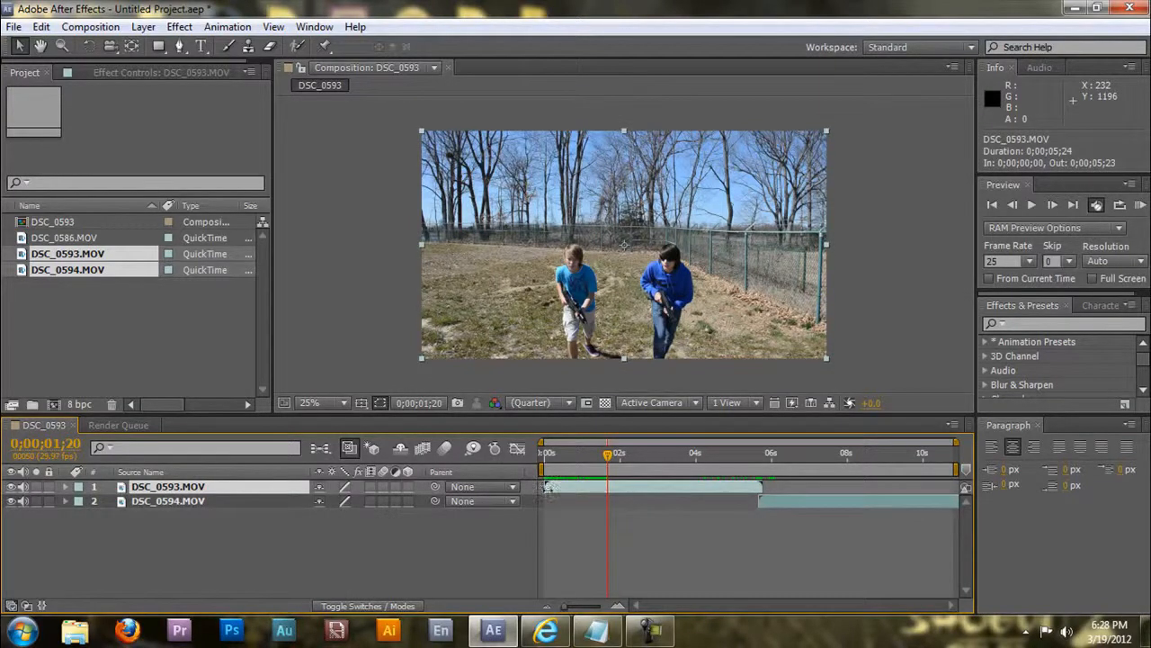
{"action": "left_click_drag", "start_coordinate": [546, 486], "coordinate": [610, 493]}
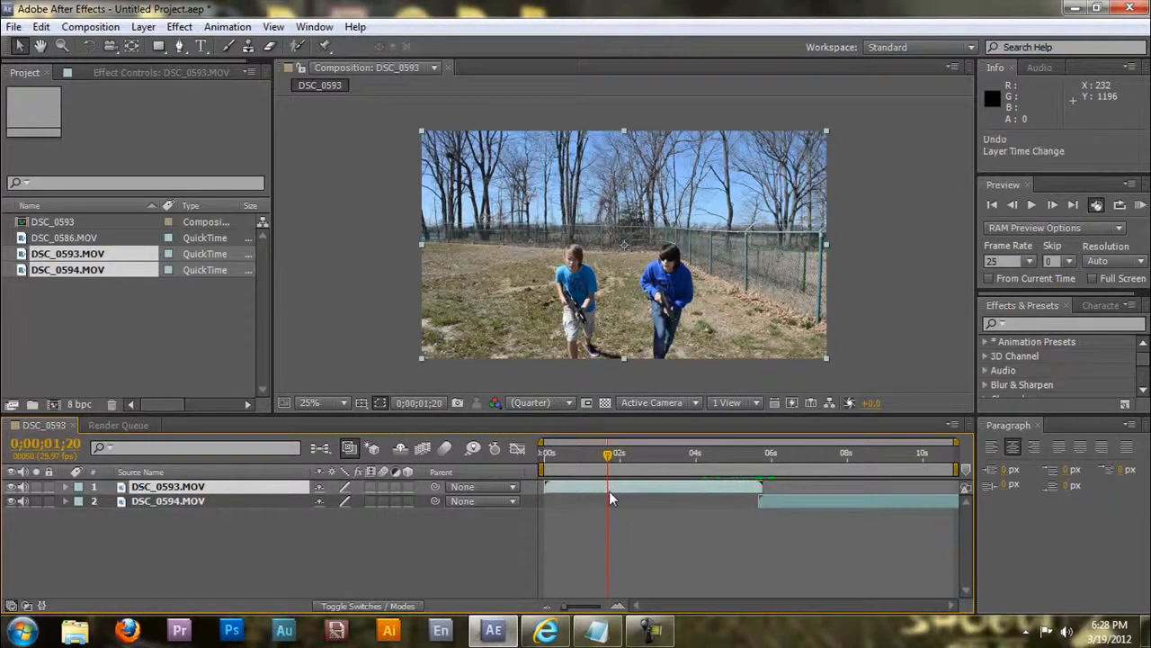
{"action": "left_click", "coordinate": [596, 499]}
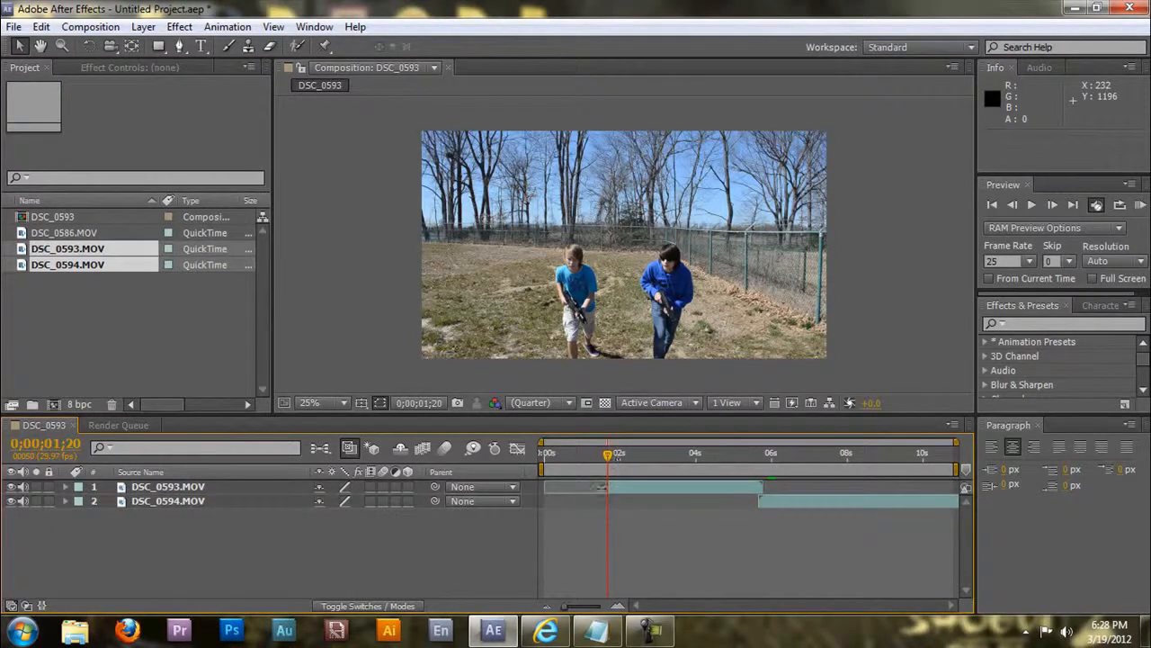
Slide the trimmed DSC_0593.MOV layer to the composition's start and move DSC_0594.MOV to begin at about 0;00;04;07.
{"action": "left_click_drag", "start_coordinate": [624, 486], "coordinate": [629, 453]}
{"action": "left_click", "coordinate": [541, 454]}
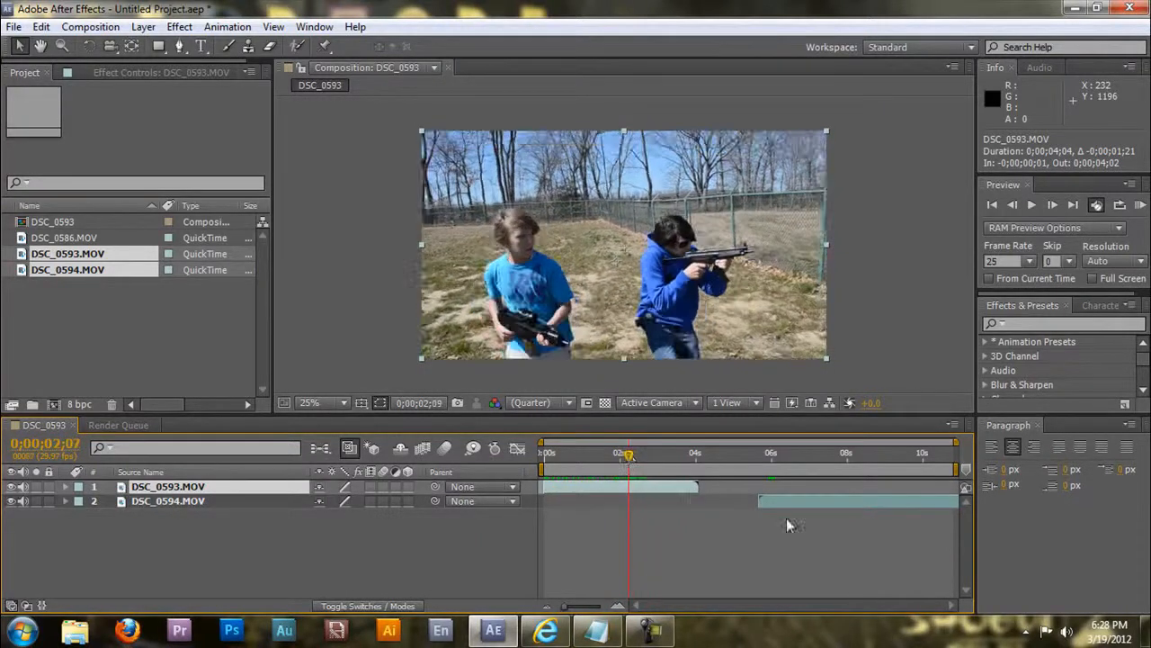
{"action": "left_click_drag", "start_coordinate": [826, 499], "coordinate": [772, 505]}
Split the DSC_0593.MOV layer at 0;00;02;26 and delete the part after the cut.
{"action": "left_click_drag", "start_coordinate": [727, 454], "coordinate": [655, 463]}
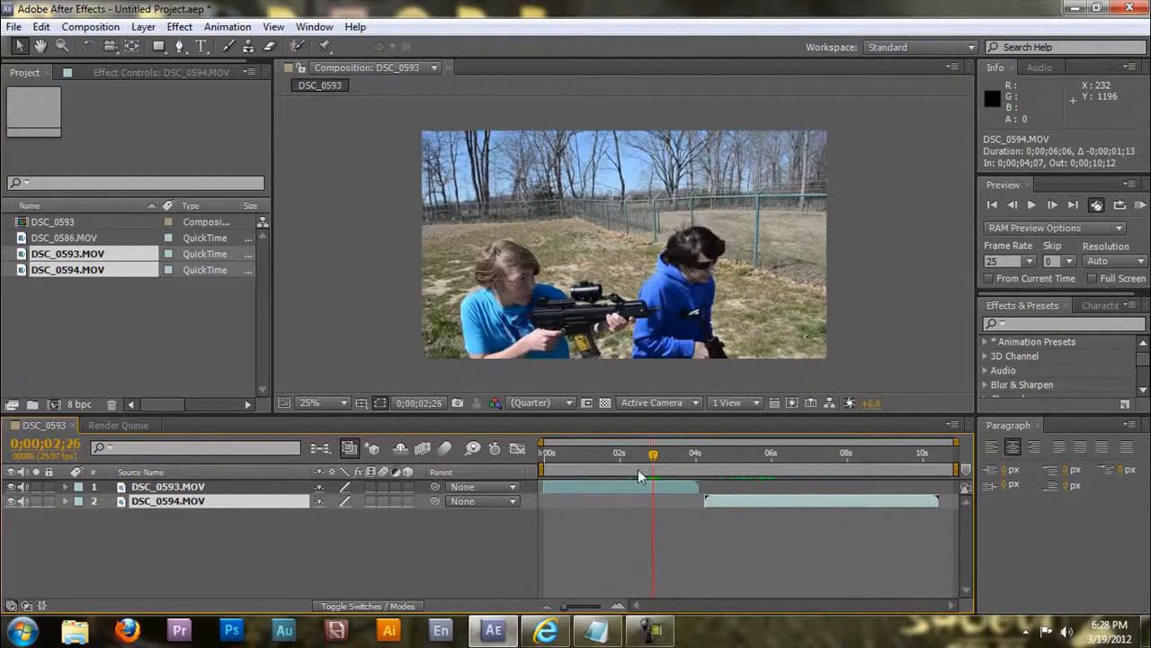
{"action": "left_click", "coordinate": [670, 485]}
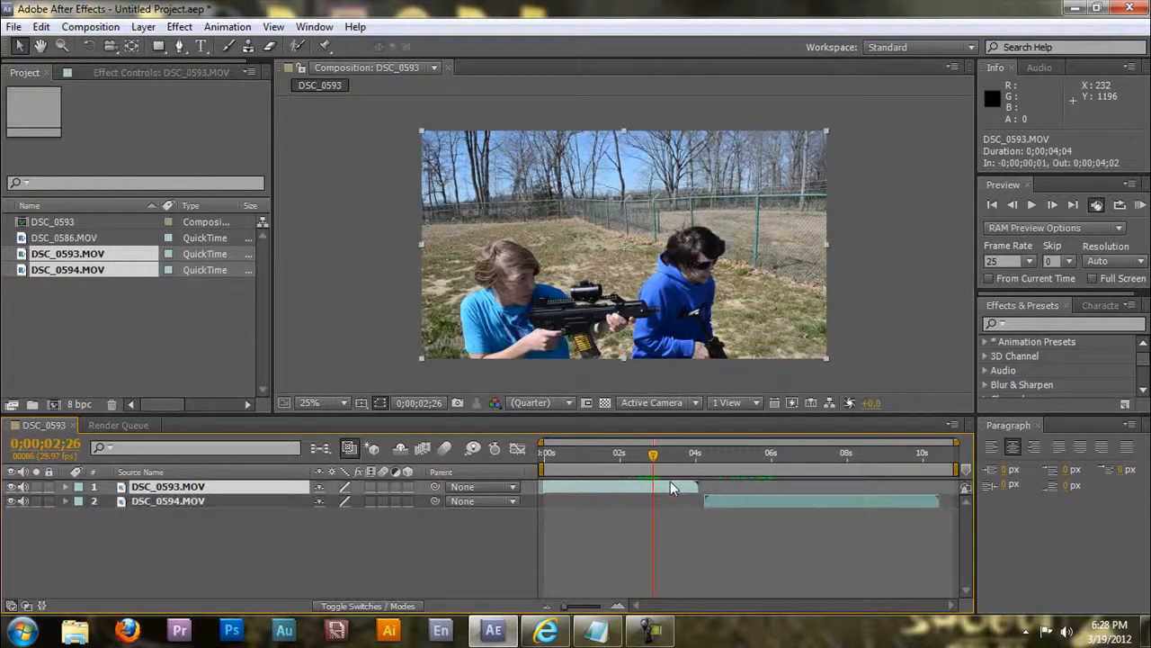
{"action": "key", "text": "ctrl+shift+d"}
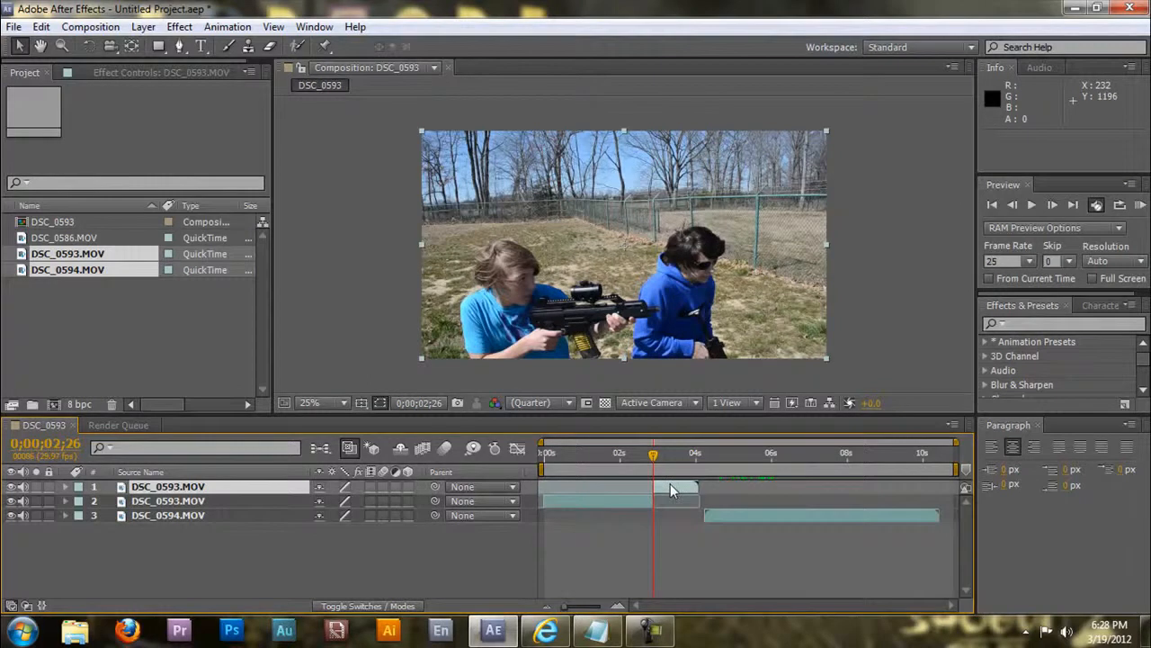
{"action": "key", "text": "Delete"}
Slide the DSC_0594.MOV layer earlier so it overlaps DSC_0593.MOV and begins at about 0;00;01;15.
{"action": "left_click_drag", "start_coordinate": [742, 501], "coordinate": [689, 506]}
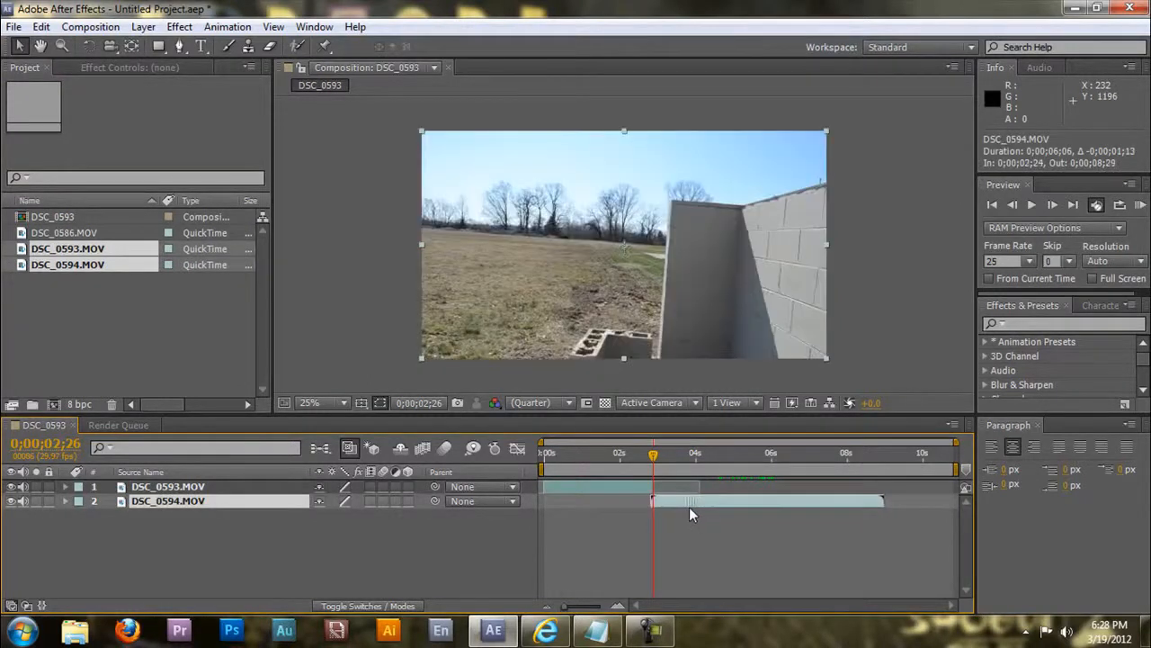
{"action": "left_click_drag", "start_coordinate": [804, 500], "coordinate": [731, 507]}
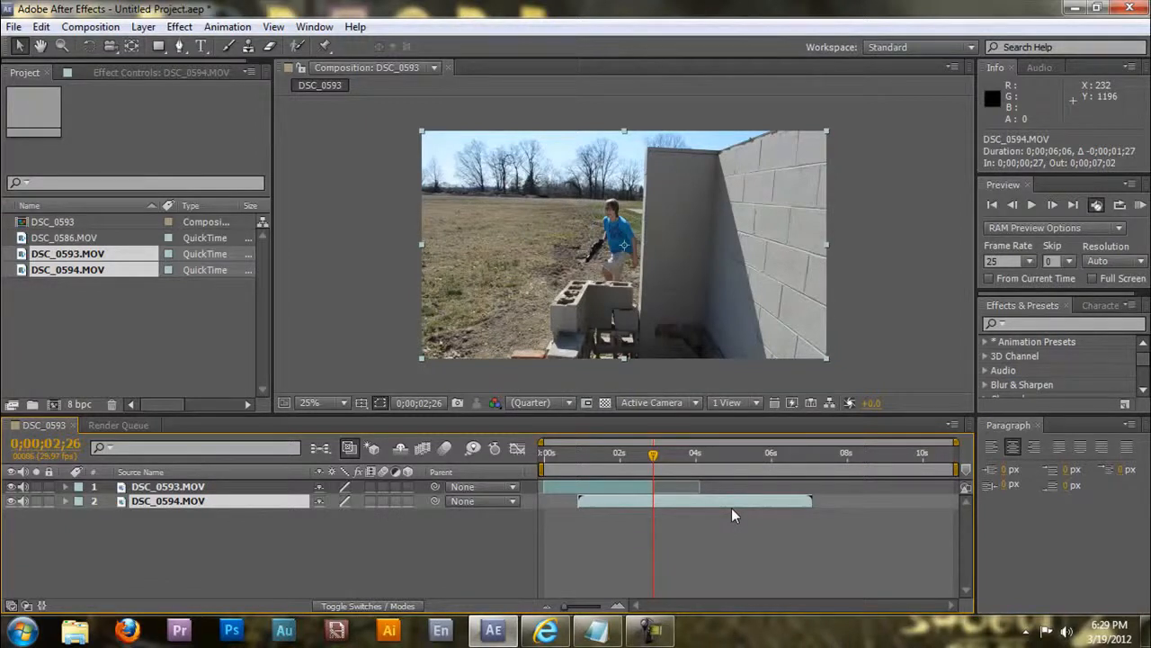
{"action": "left_click_drag", "start_coordinate": [746, 501], "coordinate": [769, 491]}
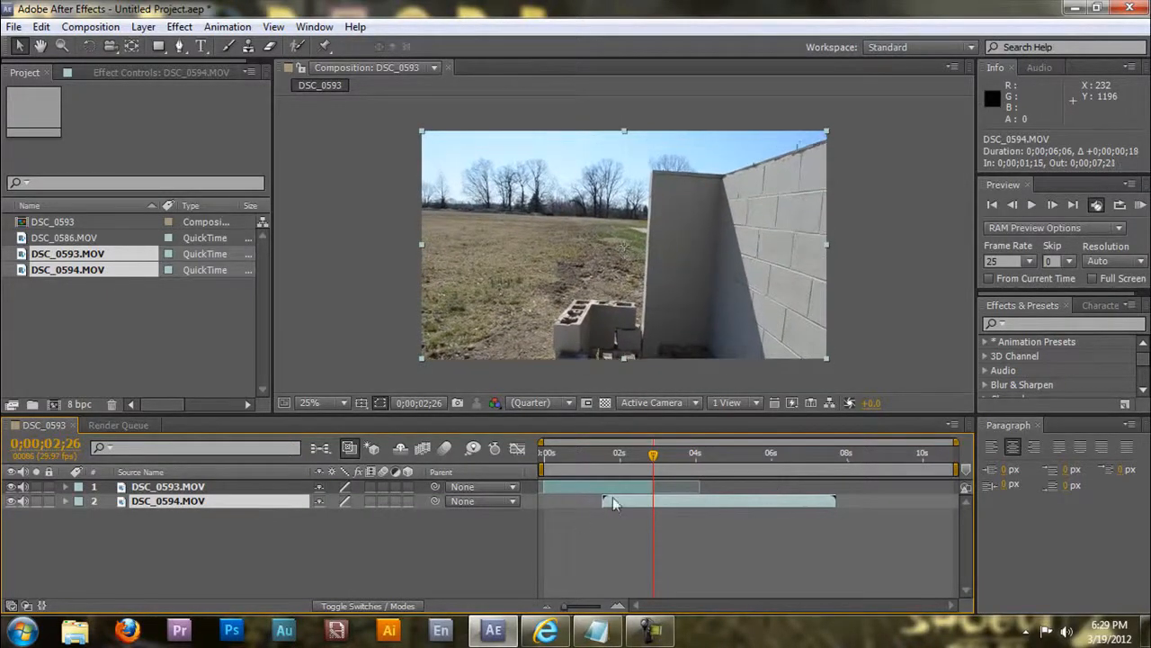
Split the DSC_0594.MOV layer at 0;00;02;26 and delete the part before the cut.
{"action": "key", "text": "ctrl+shift+d"}
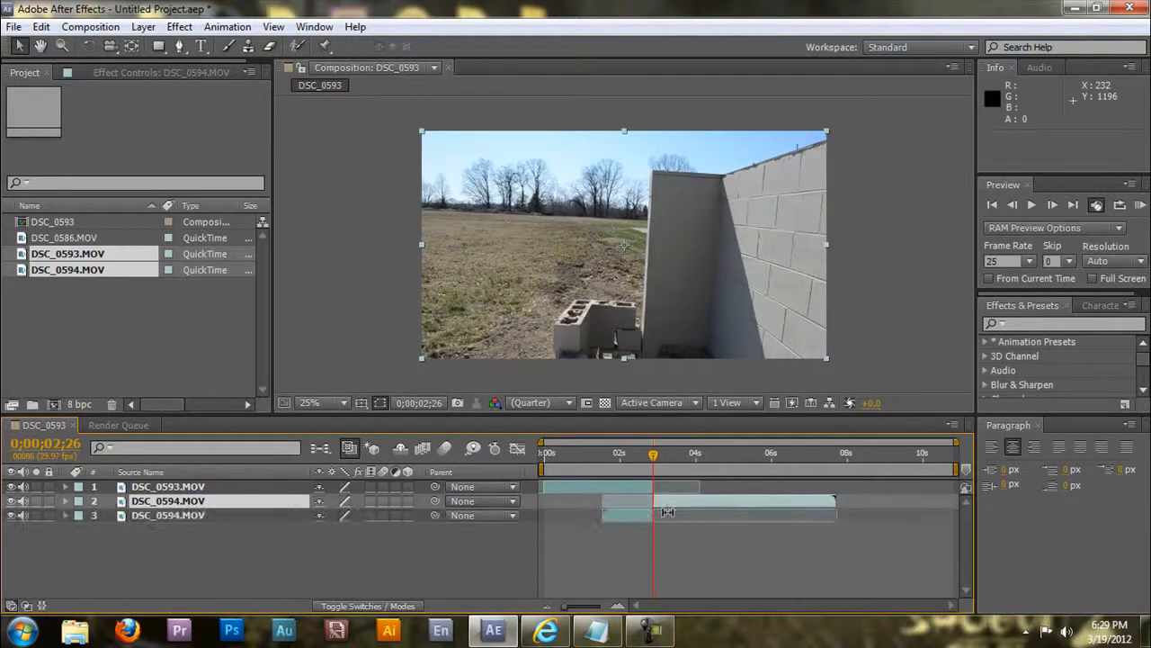
{"action": "left_click", "coordinate": [638, 515]}
{"action": "key", "text": "Delete"}
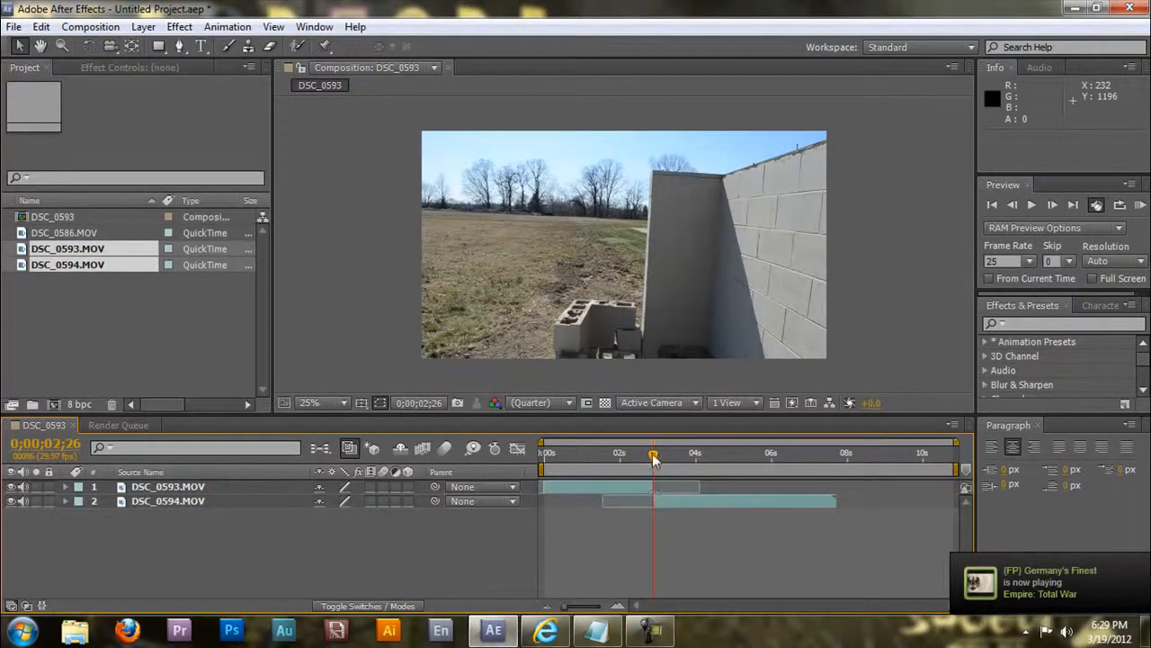
Play back the transition between the two clips from 0;00;02;17 and return to just before the cut.
{"action": "mouse_move", "coordinate": [652, 458]}
{"action": "left_mouse_down"}
{"action": "mouse_move", "coordinate": [685, 456]}
{"action": "mouse_move", "coordinate": [640, 452]}
{"action": "left_mouse_up"}
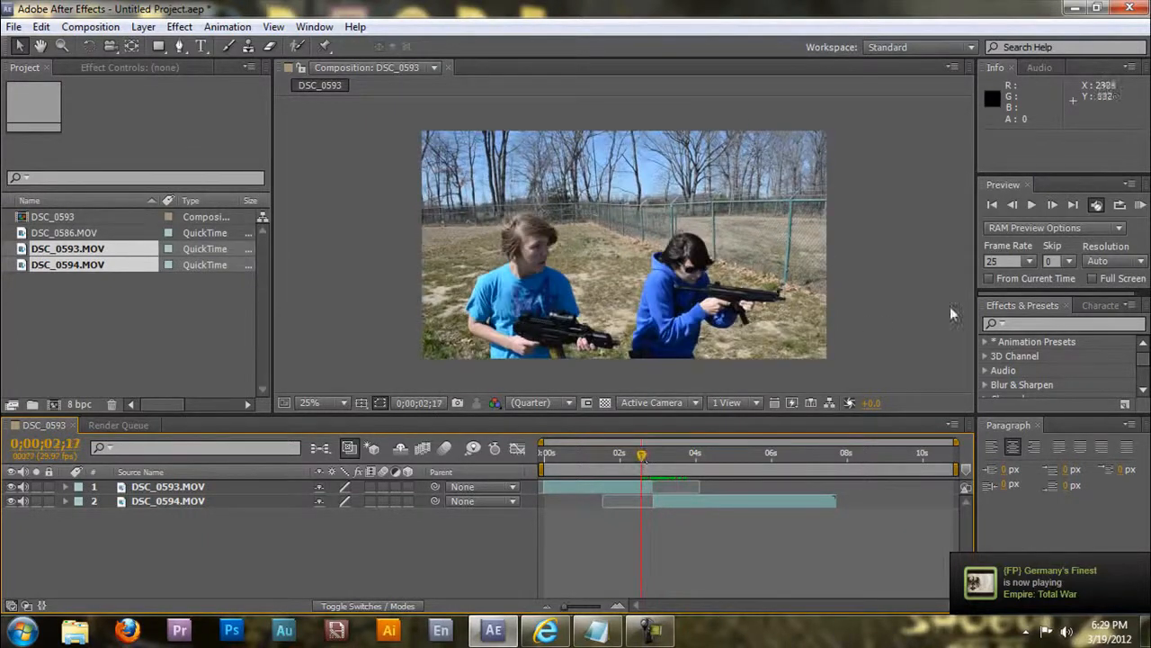
{"action": "left_click", "coordinate": [1034, 206]}
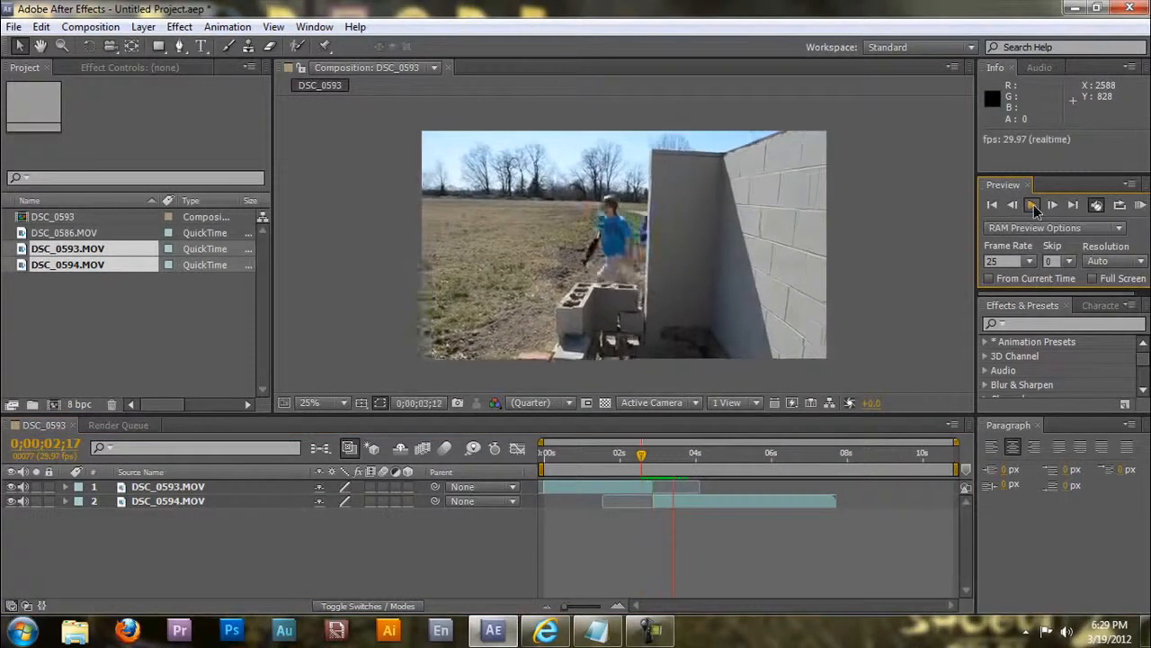
{"action": "left_click_drag", "start_coordinate": [693, 454], "coordinate": [641, 459]}
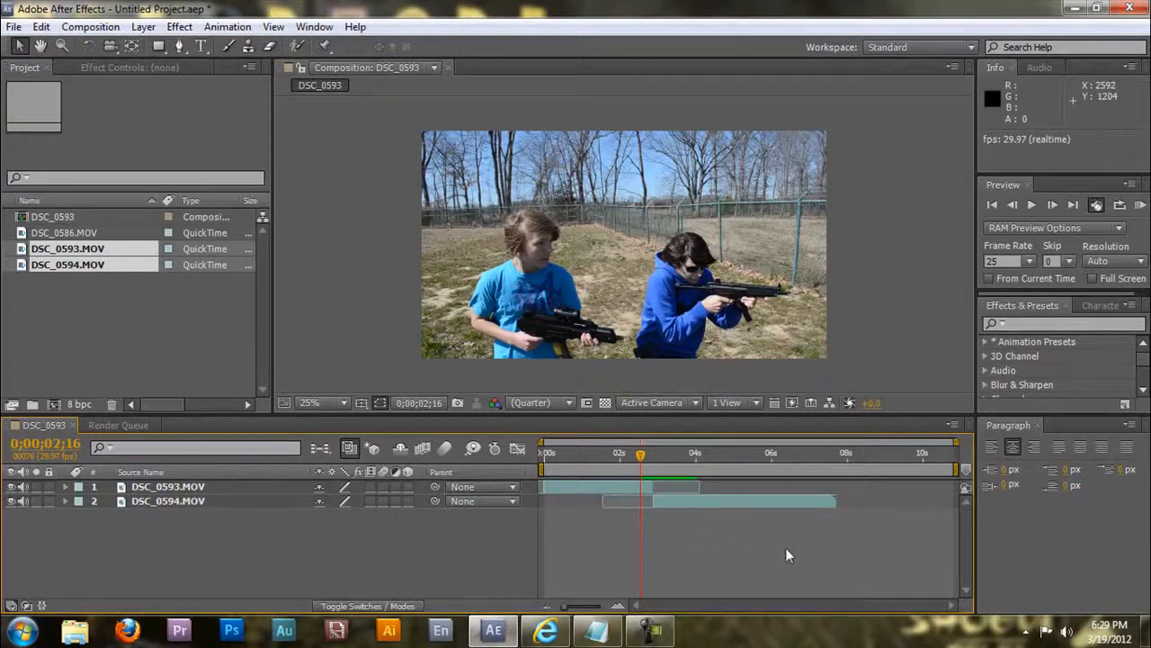
Pre-compose both clip layers as "ACtor 1 running around Wall", moving all attributes into the new composition.
{"action": "left_click_drag", "start_coordinate": [717, 520], "coordinate": [589, 480]}
{"action": "left_click_drag", "start_coordinate": [106, 549], "coordinate": [199, 489]}
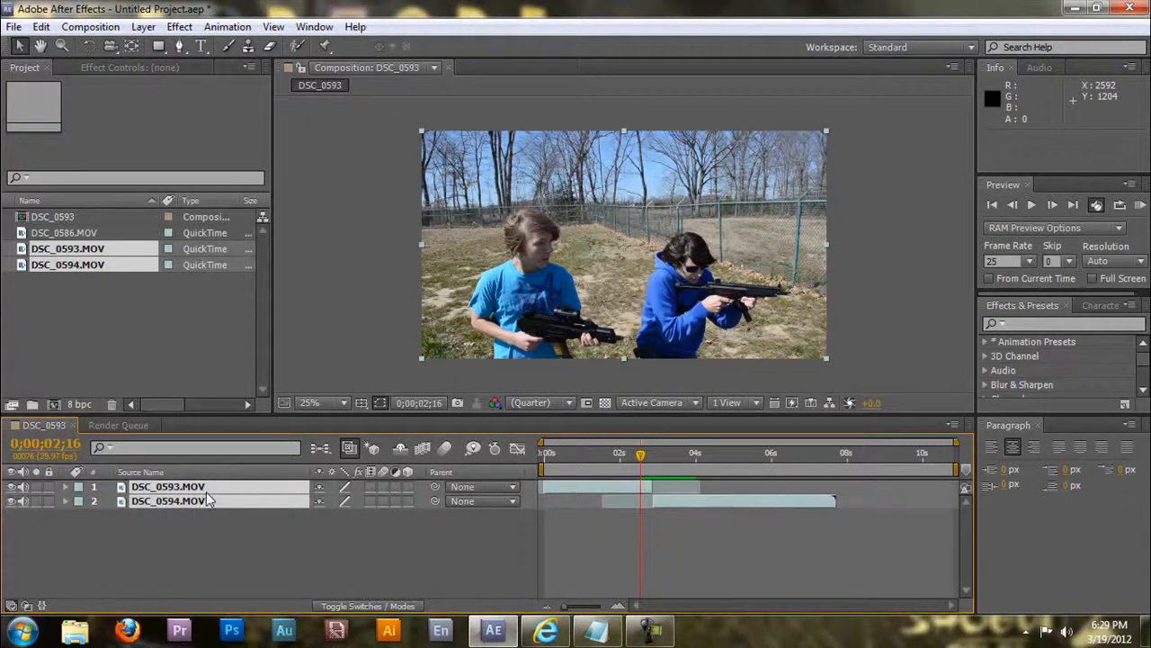
{"action": "key", "text": "ctrl+shift+c"}
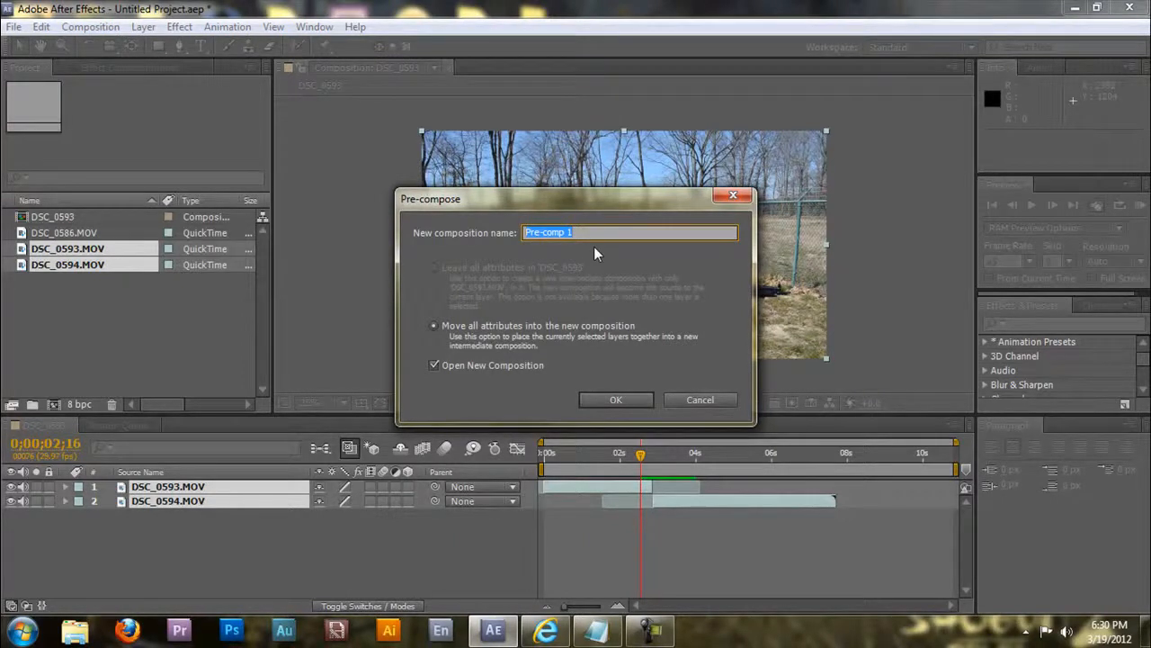
{"action": "type", "text": "ACtor 1 running an"}
{"action": "type", "text": "ound We"}
{"action": "type", "text": "ll"}
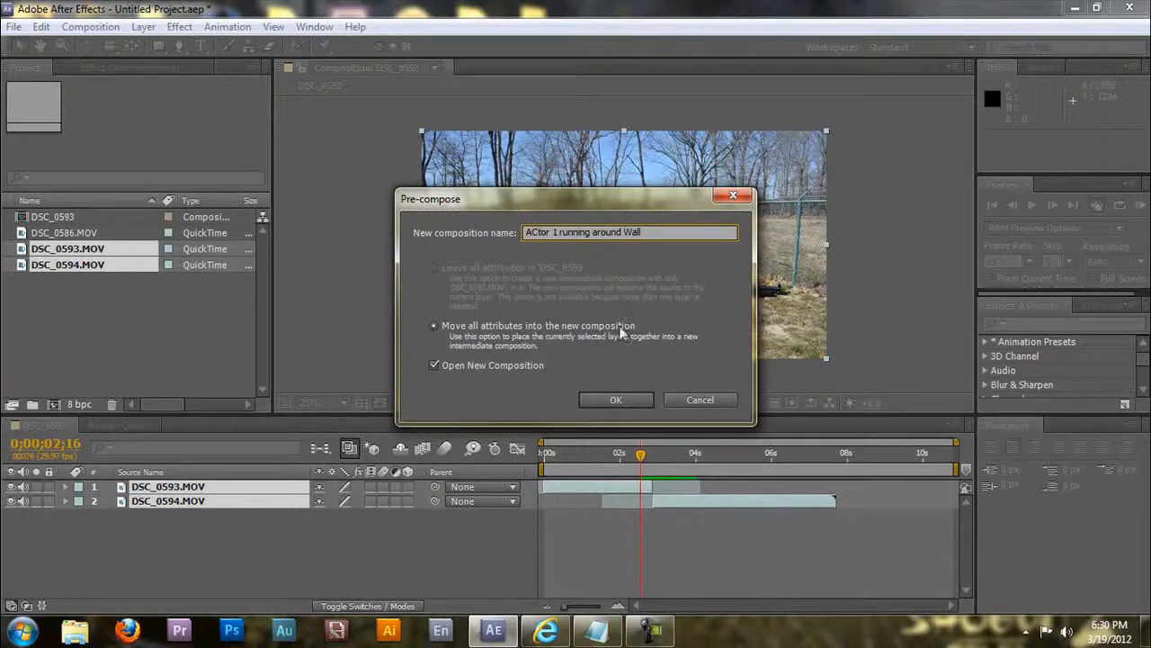
{"action": "left_click", "coordinate": [606, 399]}
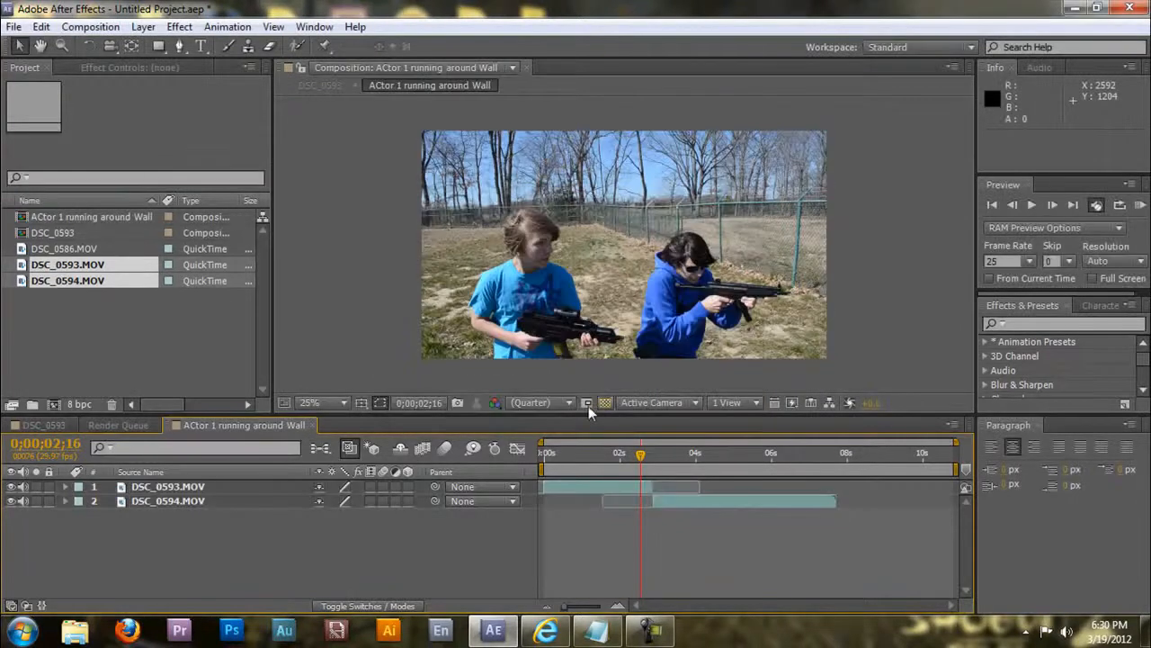
Return to the DSC_0593 composition, preview the pre-composed layer and go back to 0;00;00;00.
{"action": "left_click", "coordinate": [36, 424]}
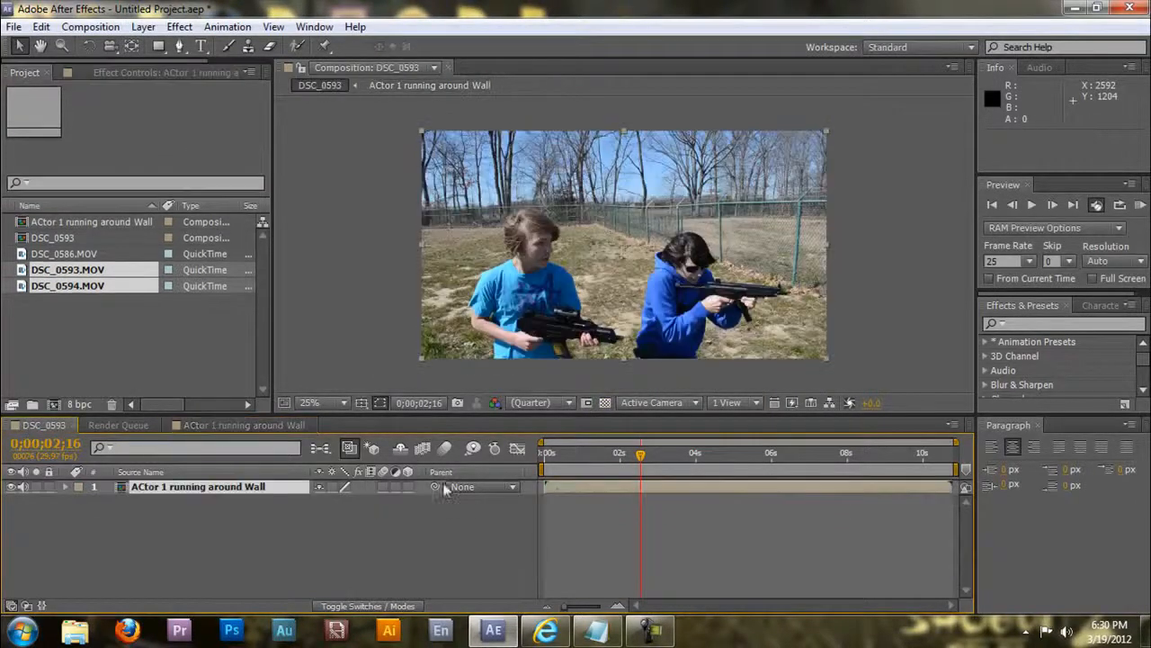
{"action": "key", "text": "KP_0"}
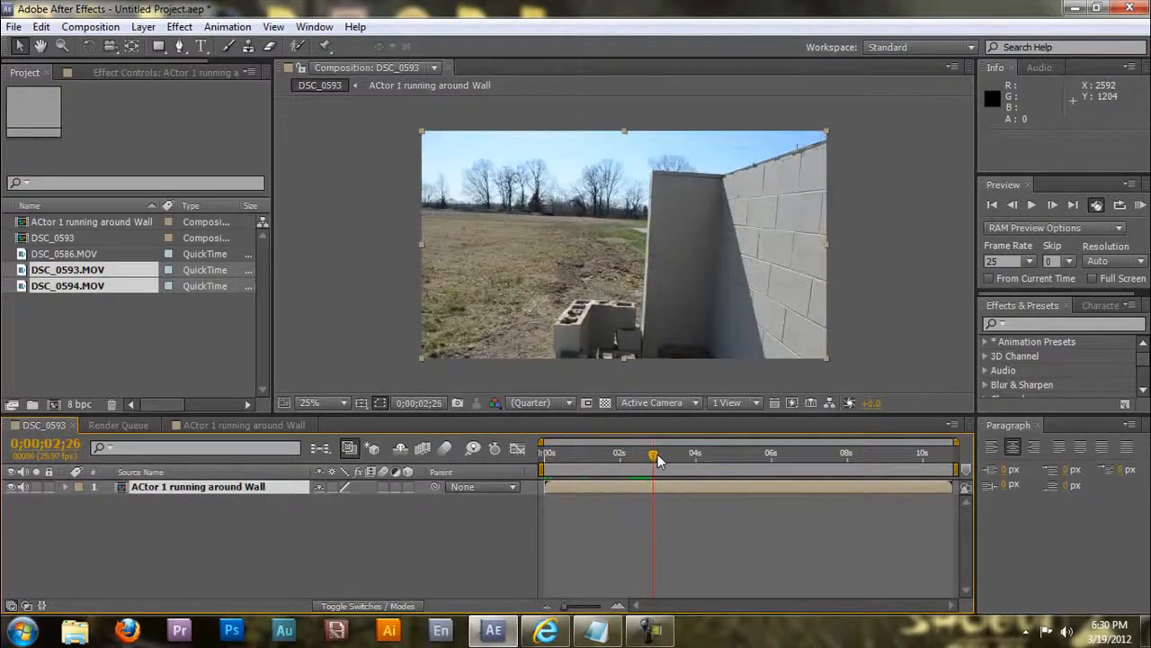
{"action": "left_click_drag", "start_coordinate": [664, 453], "coordinate": [543, 460]}
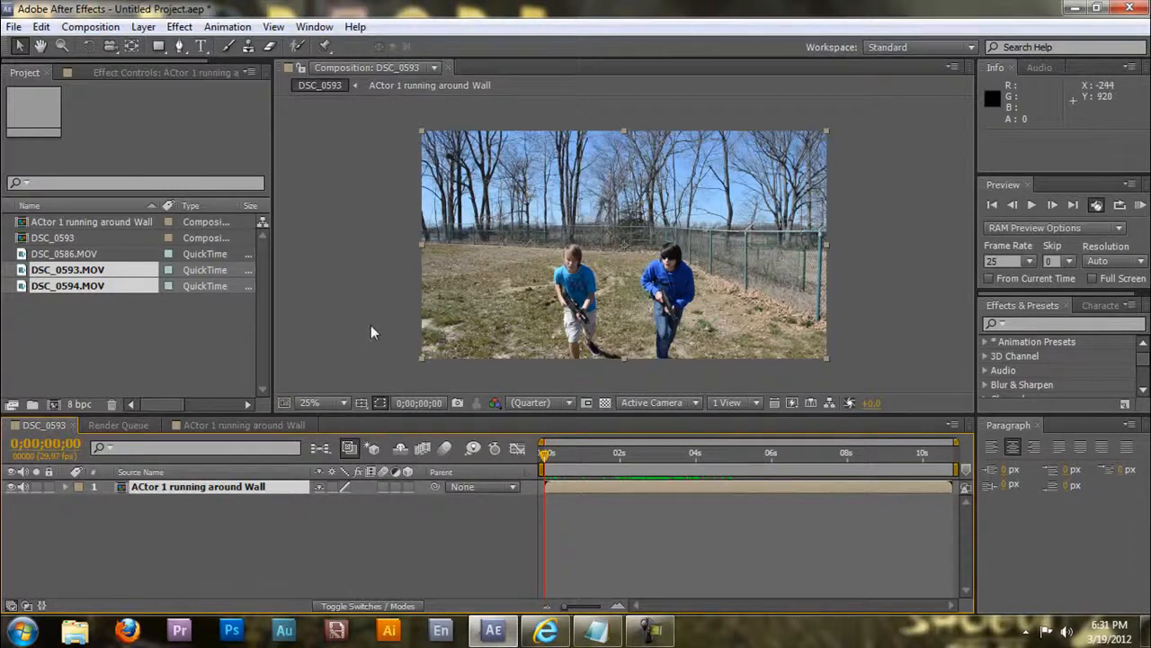
Browse the available effect categories, including Blur & Sharpen, Color Correction, Distort, Generate, Keying, Noise & Grain and Time.
{"action": "left_click", "coordinate": [179, 27]}
{"action": "mouse_move", "coordinate": [220, 113]}
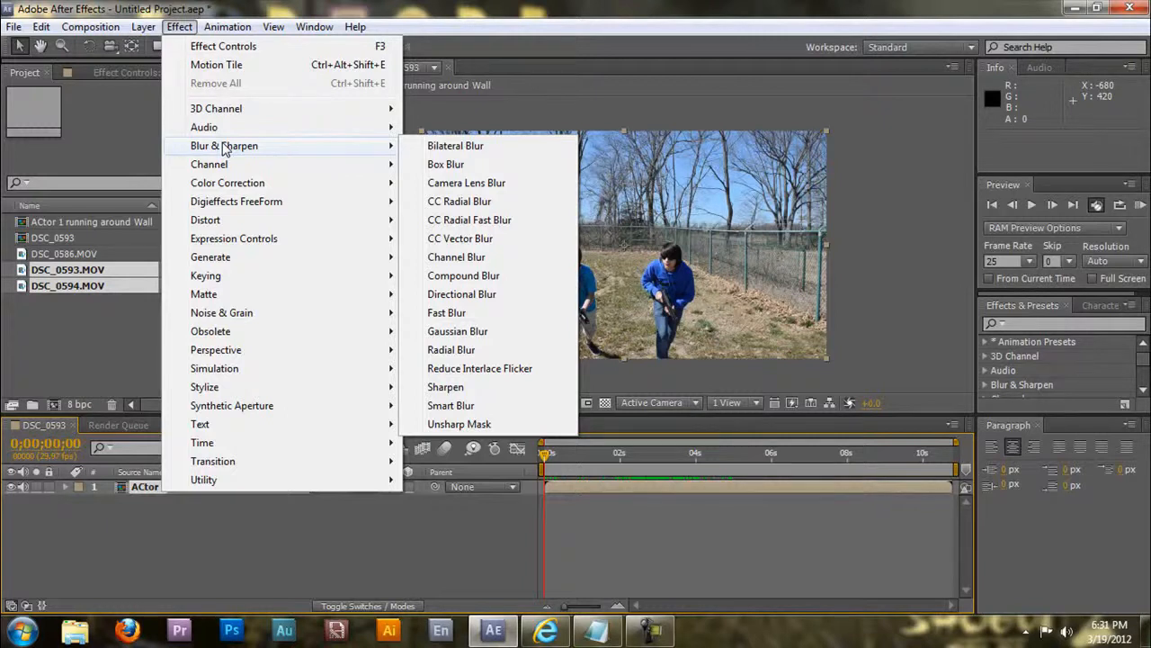
{"action": "mouse_move", "coordinate": [218, 186]}
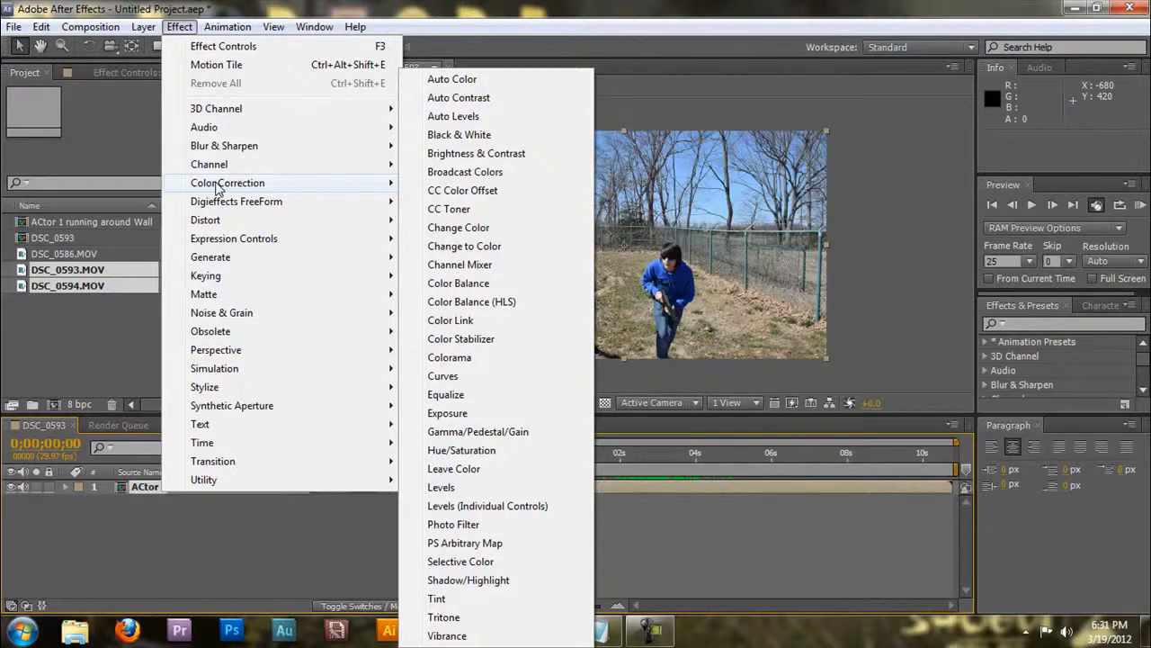
{"action": "mouse_move", "coordinate": [321, 229]}
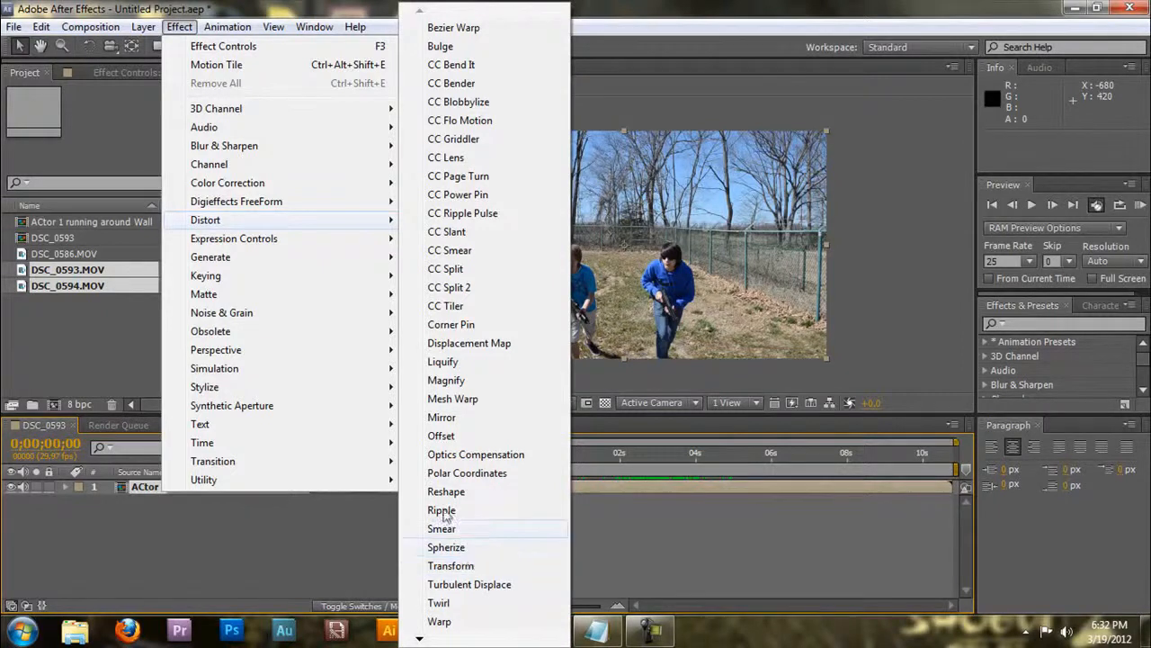
{"action": "mouse_move", "coordinate": [377, 257]}
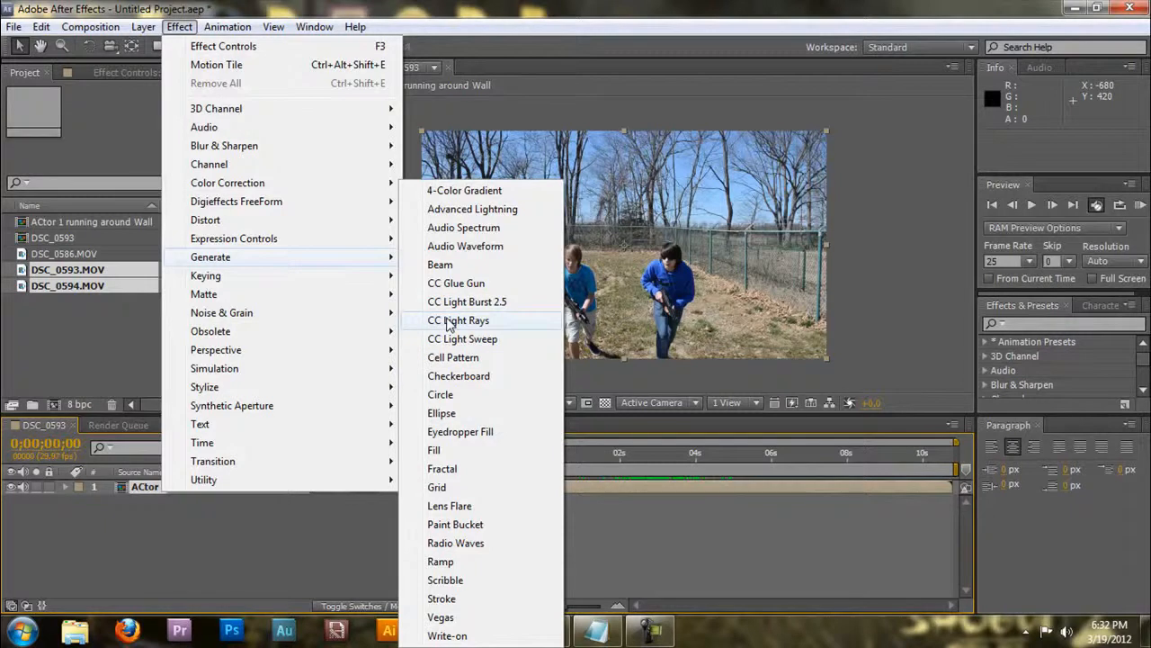
{"action": "mouse_move", "coordinate": [282, 279]}
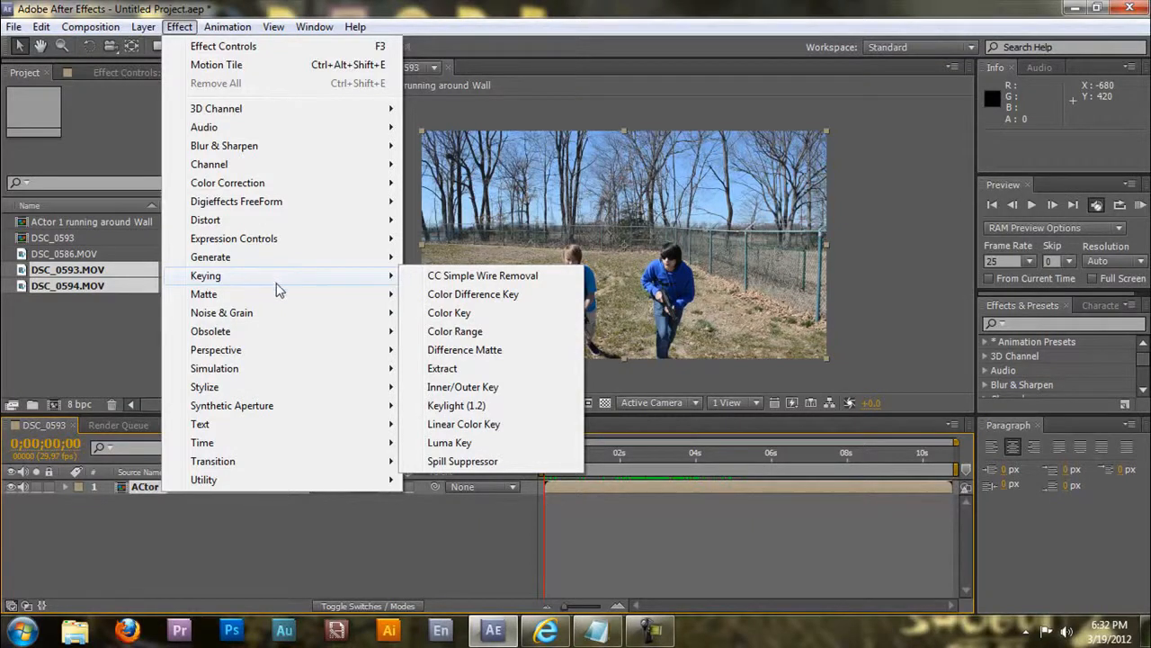
{"action": "mouse_move", "coordinate": [268, 316]}
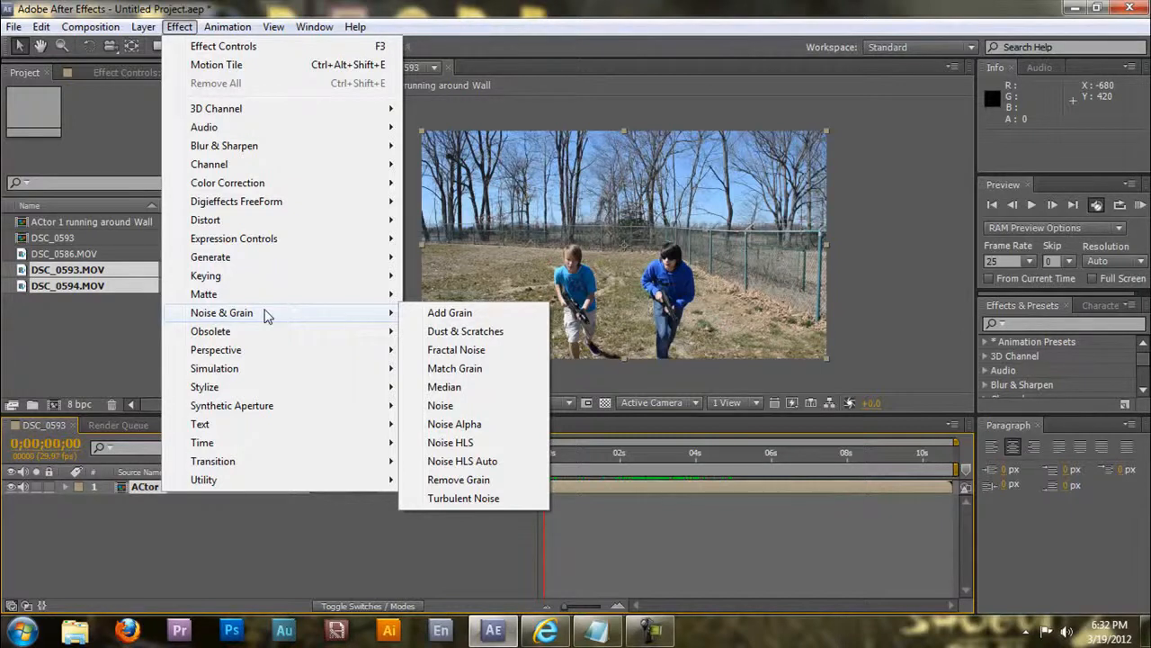
{"action": "mouse_move", "coordinate": [241, 433]}
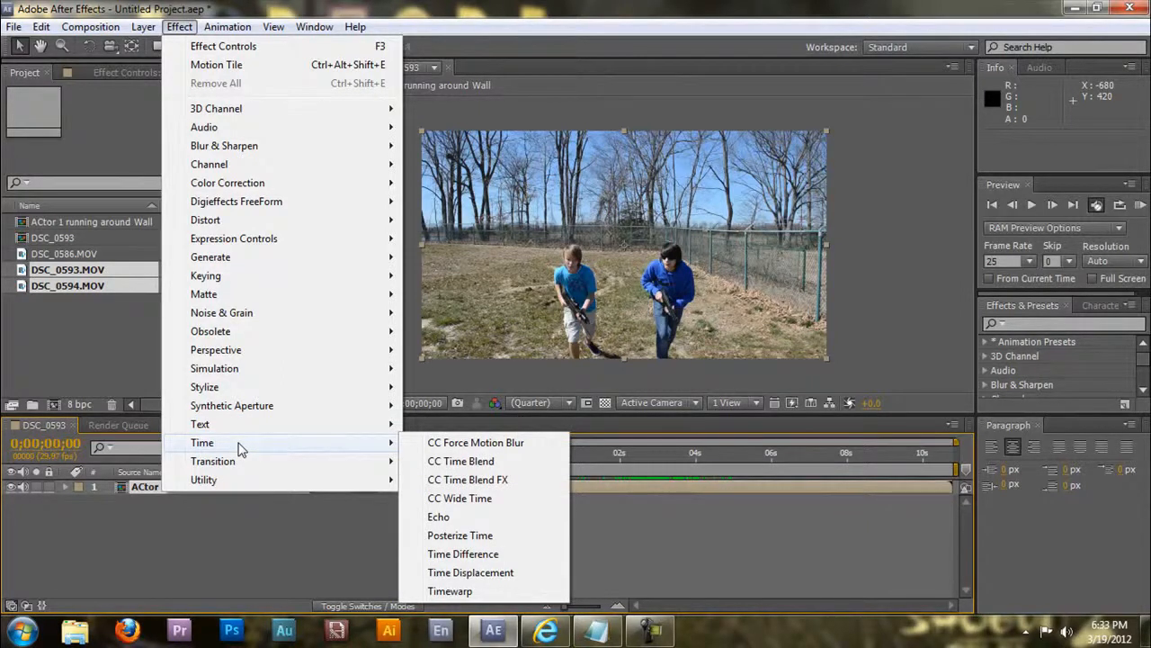
{"action": "mouse_move", "coordinate": [239, 468]}
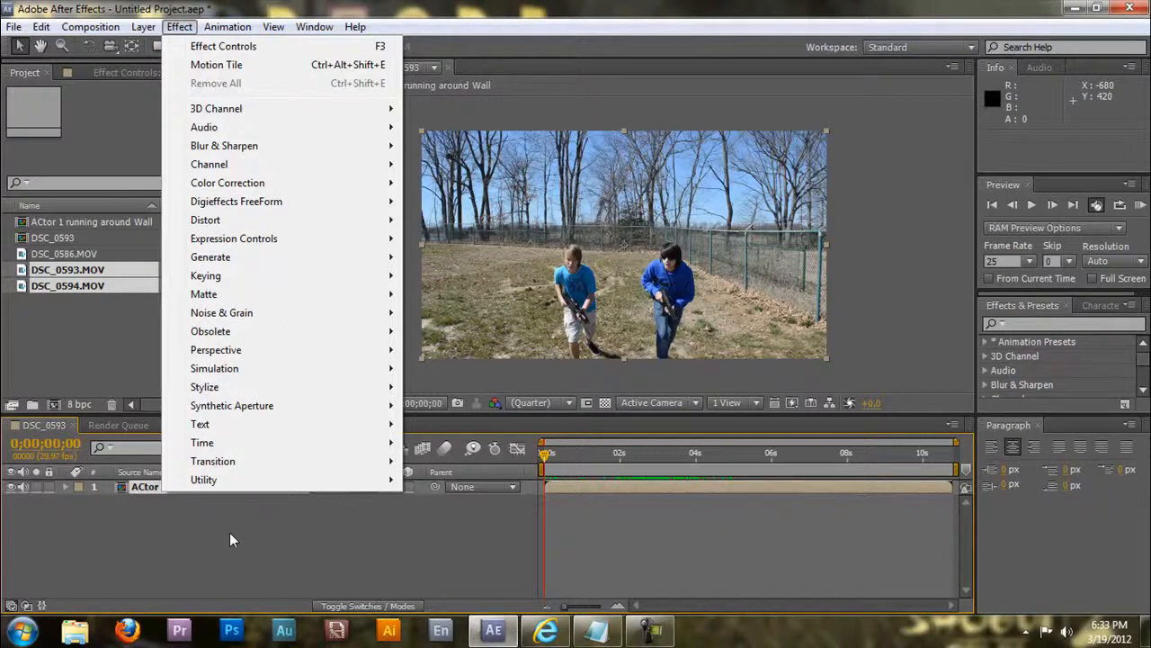
{"action": "left_click", "coordinate": [284, 534]}
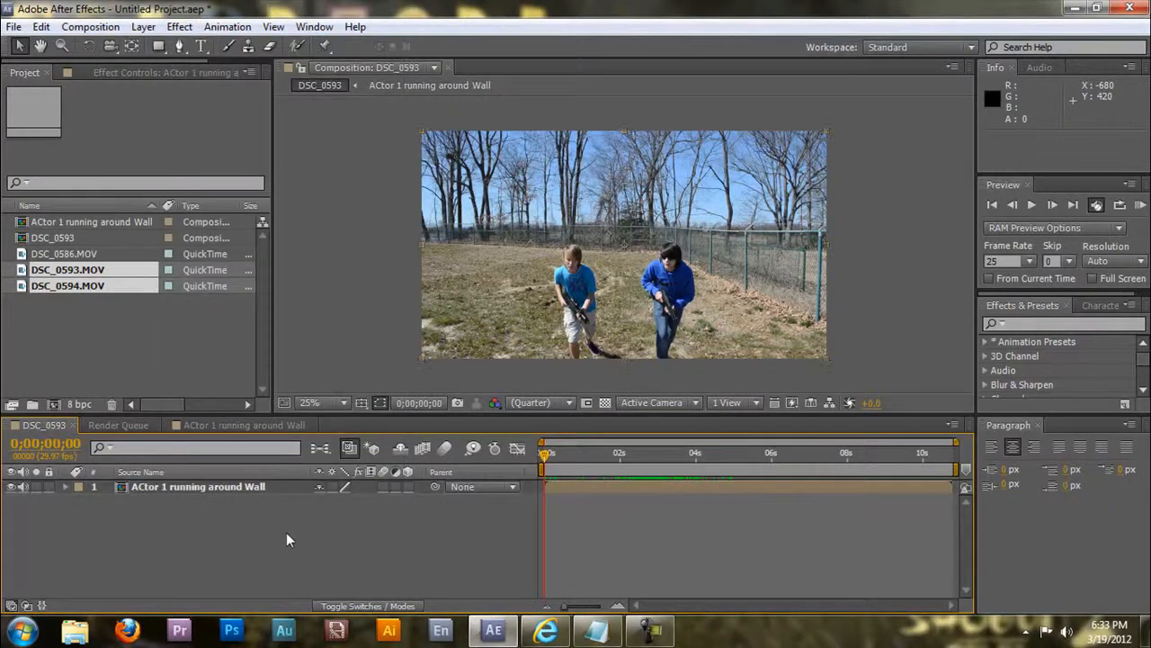
Add a black solid layer of 1920 x 1080 px above the pre-composed layer.
{"action": "left_click_drag", "start_coordinate": [545, 453], "coordinate": [524, 466]}
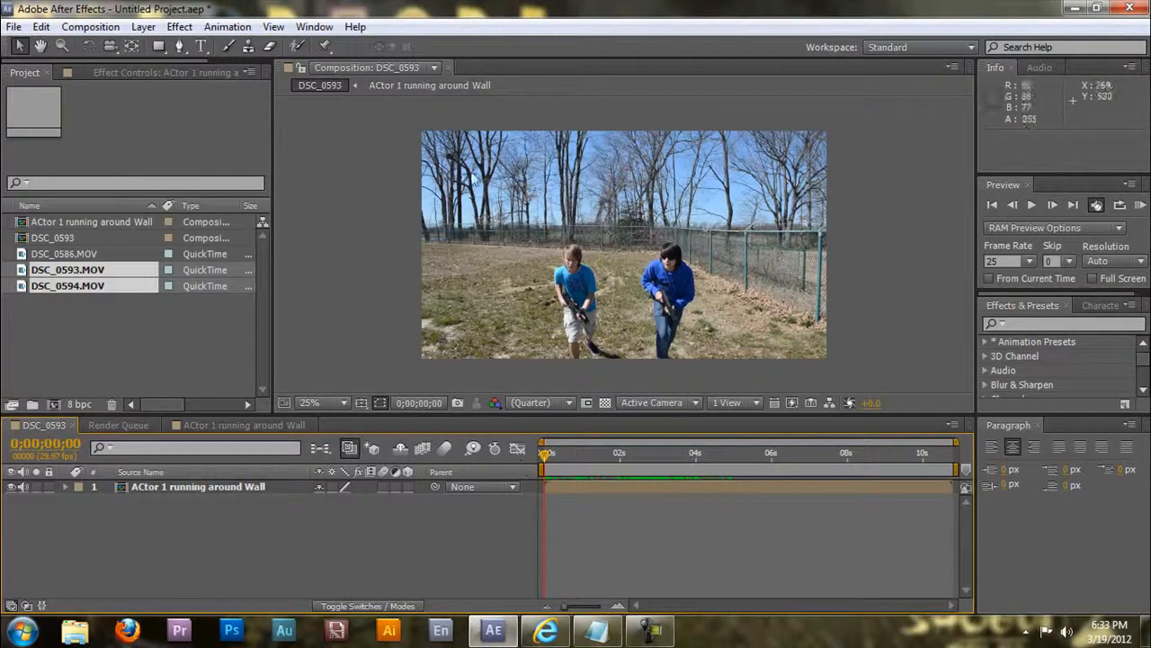
{"action": "left_click", "coordinate": [182, 27]}
{"action": "mouse_move", "coordinate": [144, 27]}
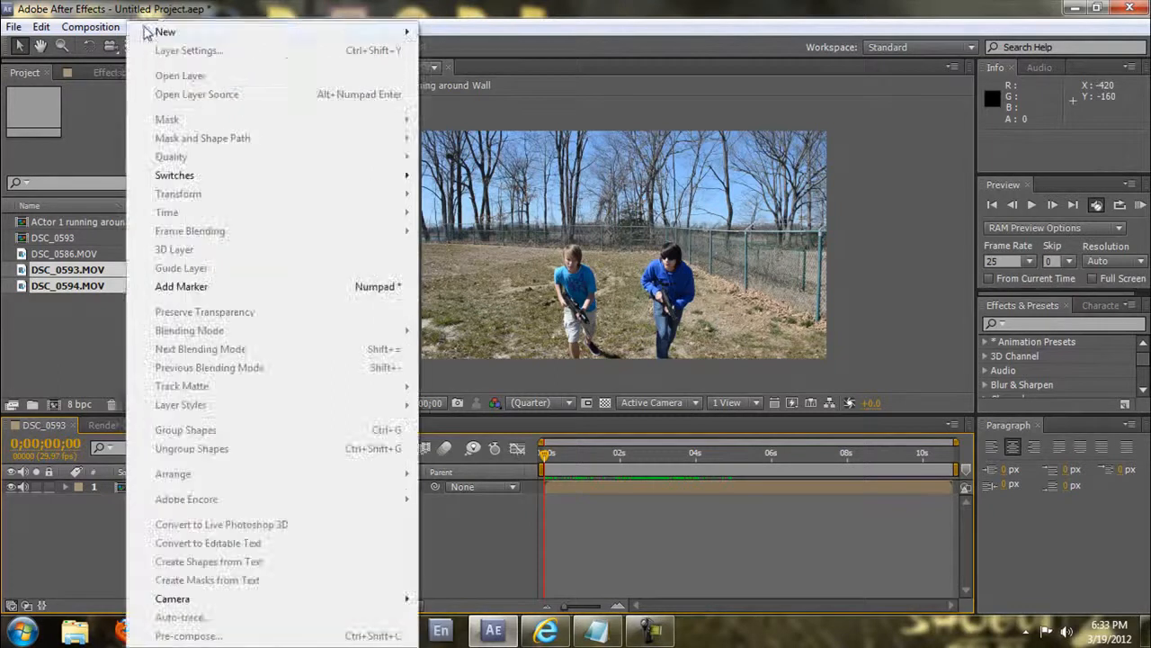
{"action": "mouse_move", "coordinate": [378, 32]}
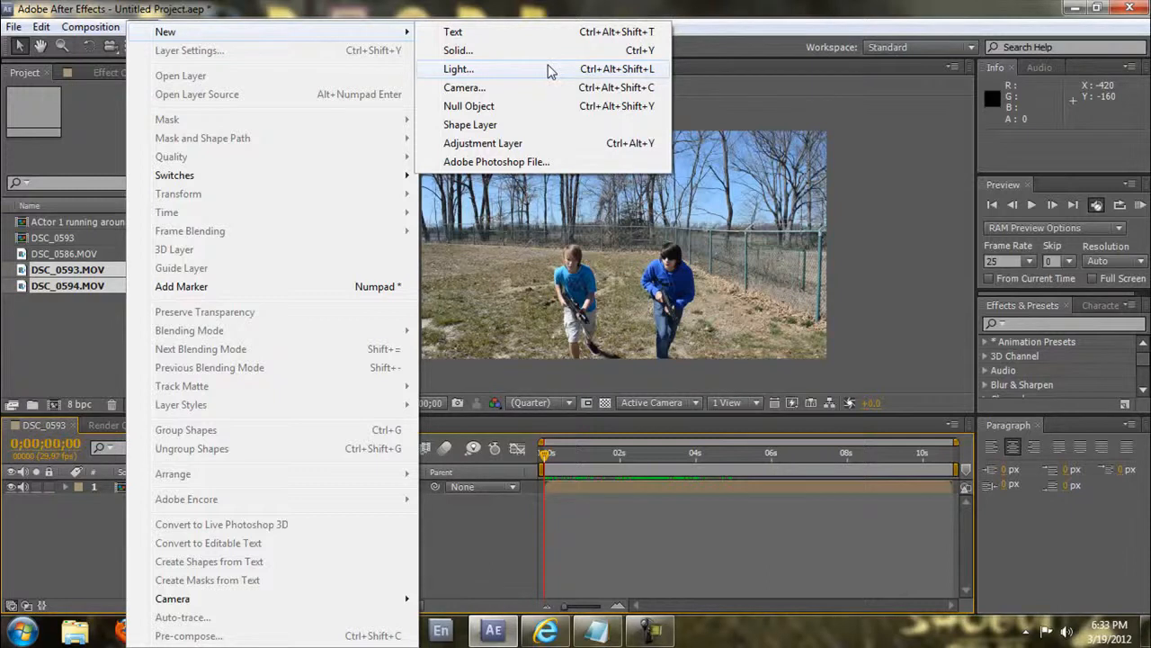
{"action": "left_click", "coordinate": [539, 49]}
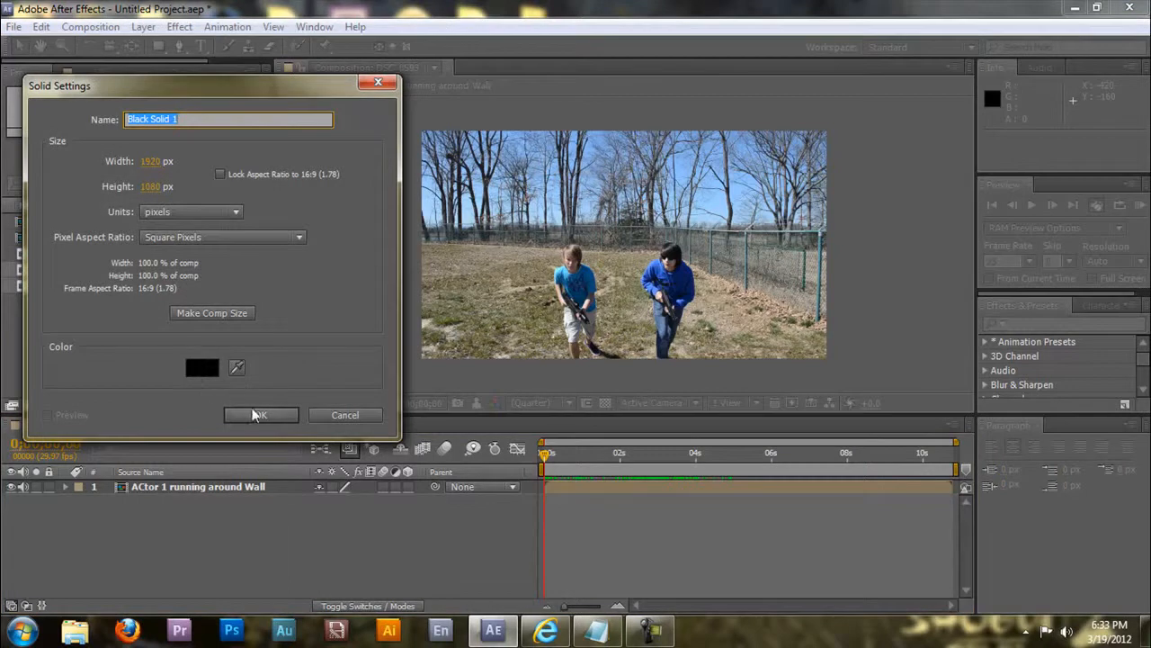
{"action": "left_click", "coordinate": [256, 414]}
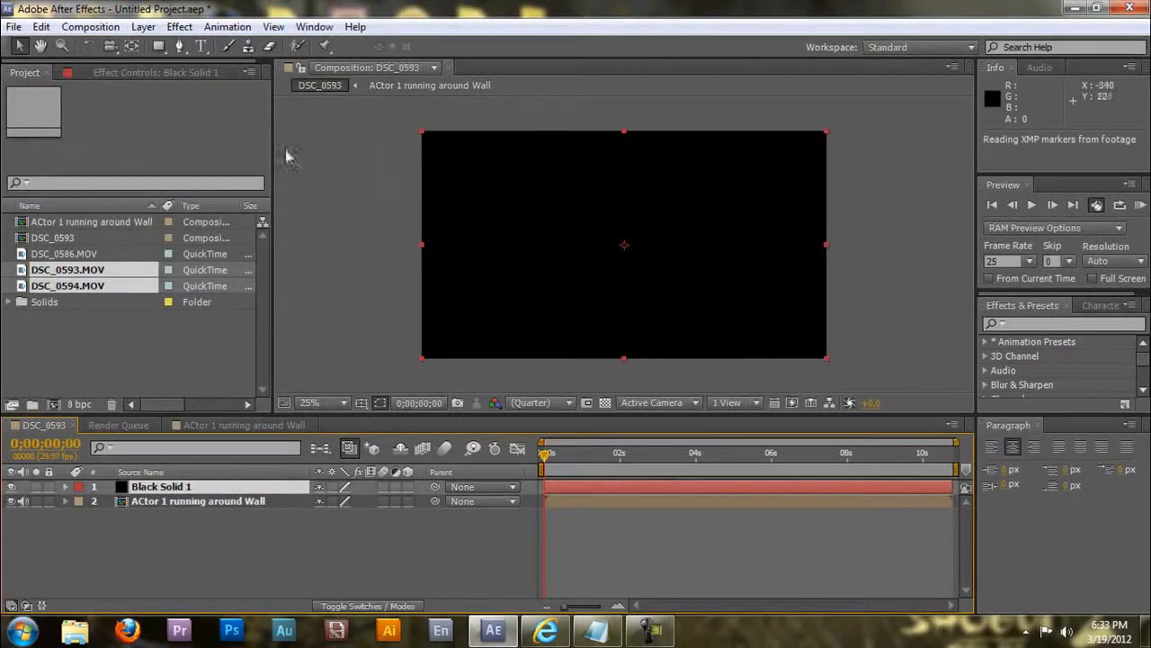
Draw a closed five-point mask on the black solid over the trees with the Pen tool.
{"action": "left_click", "coordinate": [180, 47]}
{"action": "left_click", "coordinate": [485, 204]}
{"action": "left_click", "coordinate": [487, 179]}
{"action": "left_click", "coordinate": [508, 183]}
{"action": "left_click", "coordinate": [529, 204]}
{"action": "left_click", "coordinate": [519, 218]}
{"action": "left_click", "coordinate": [486, 204]}
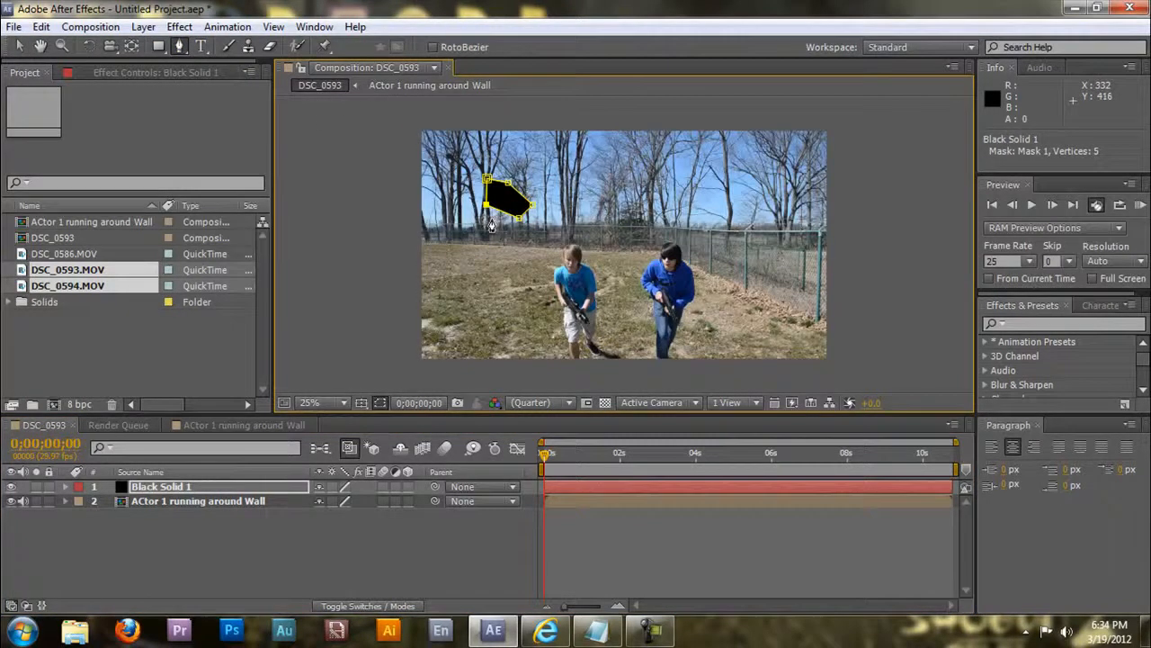
Undo the whole five-point mask on the black solid.
{"action": "key", "text": "ctrl+z"}
{"action": "key", "text": "ctrl+z"}
{"action": "key", "text": "ctrl+z"}
{"action": "key", "text": "ctrl+z"}
{"action": "key", "text": "ctrl+z"}
{"action": "key", "text": "ctrl+z"}
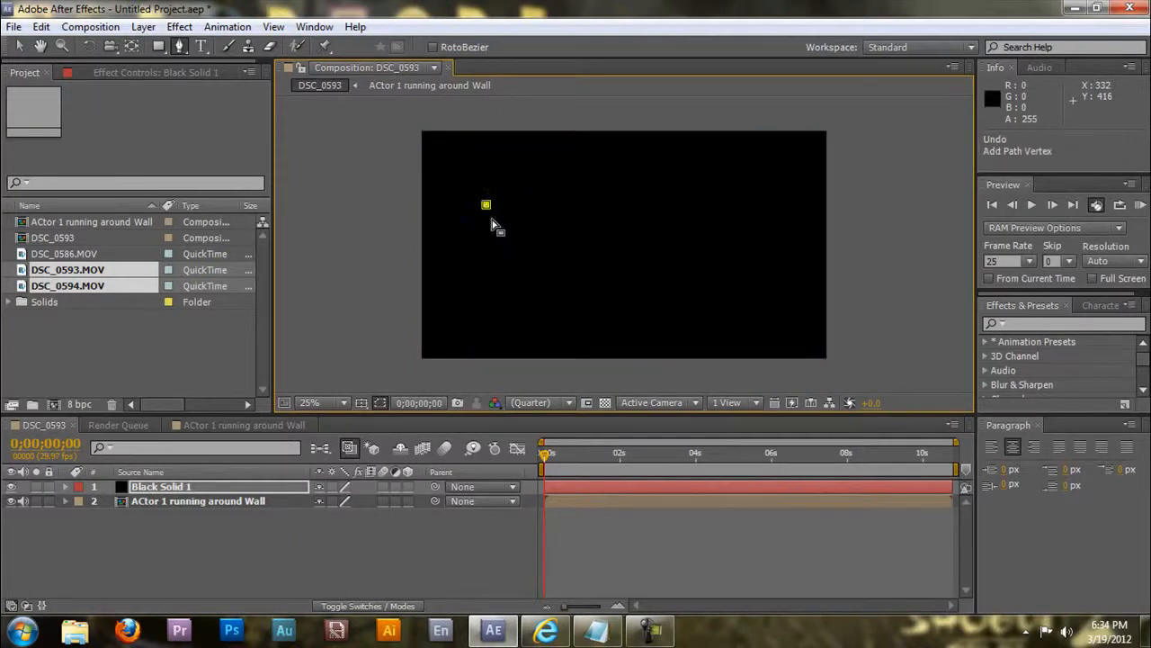
Add an elliptical mask filling the black solid, set its mode to Subtract and reveal its mask properties.
{"action": "left_click", "coordinate": [158, 46]}
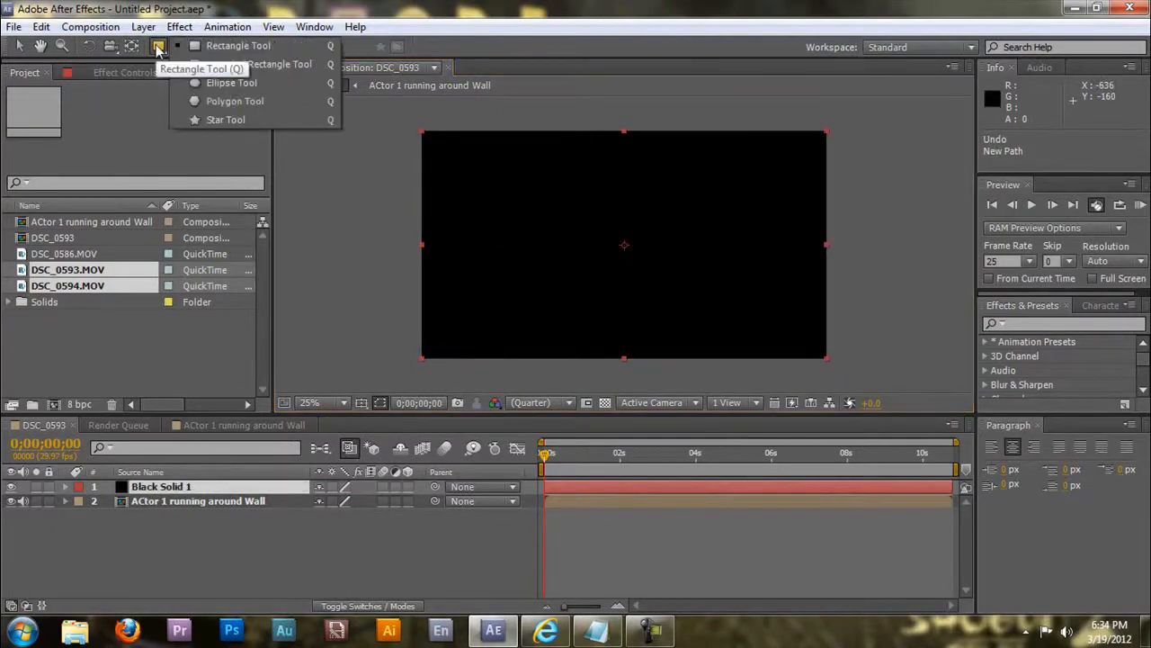
{"action": "left_click", "coordinate": [236, 82]}
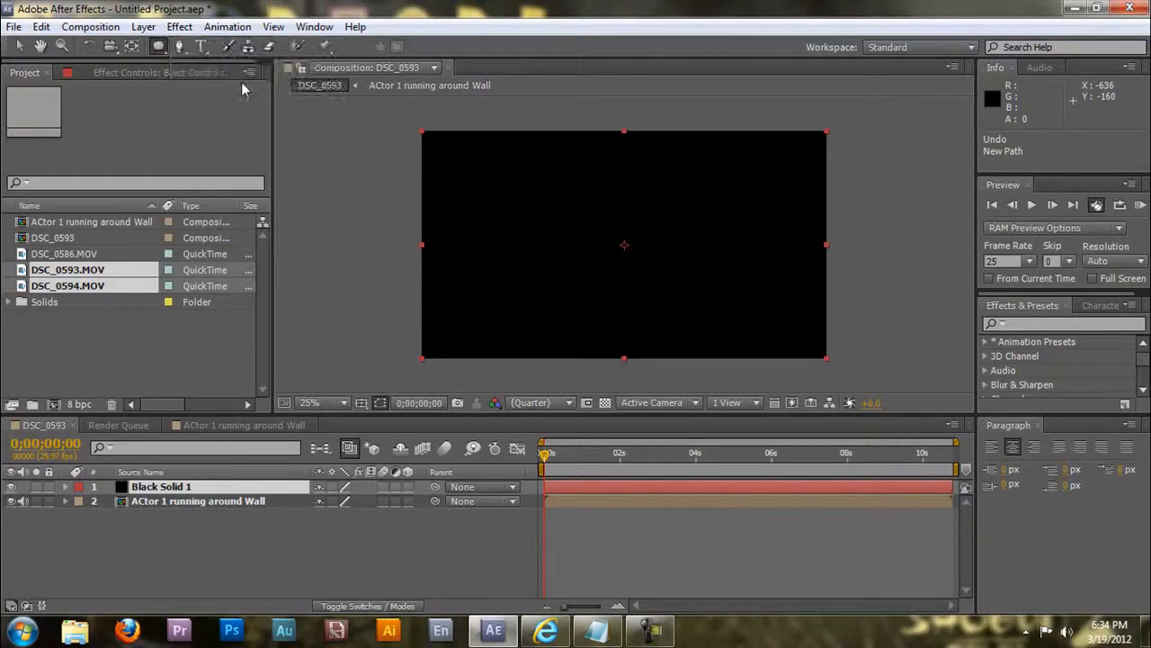
{"action": "double_click", "coordinate": [157, 47]}
{"action": "key", "text": "v"}
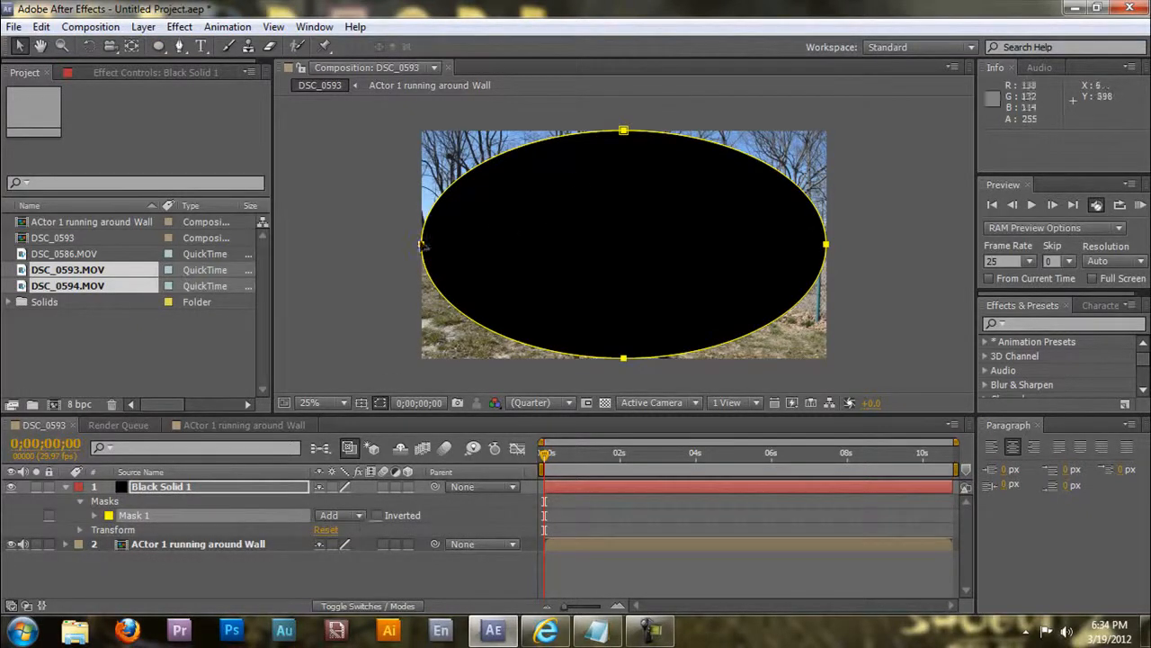
{"action": "left_click", "coordinate": [351, 518]}
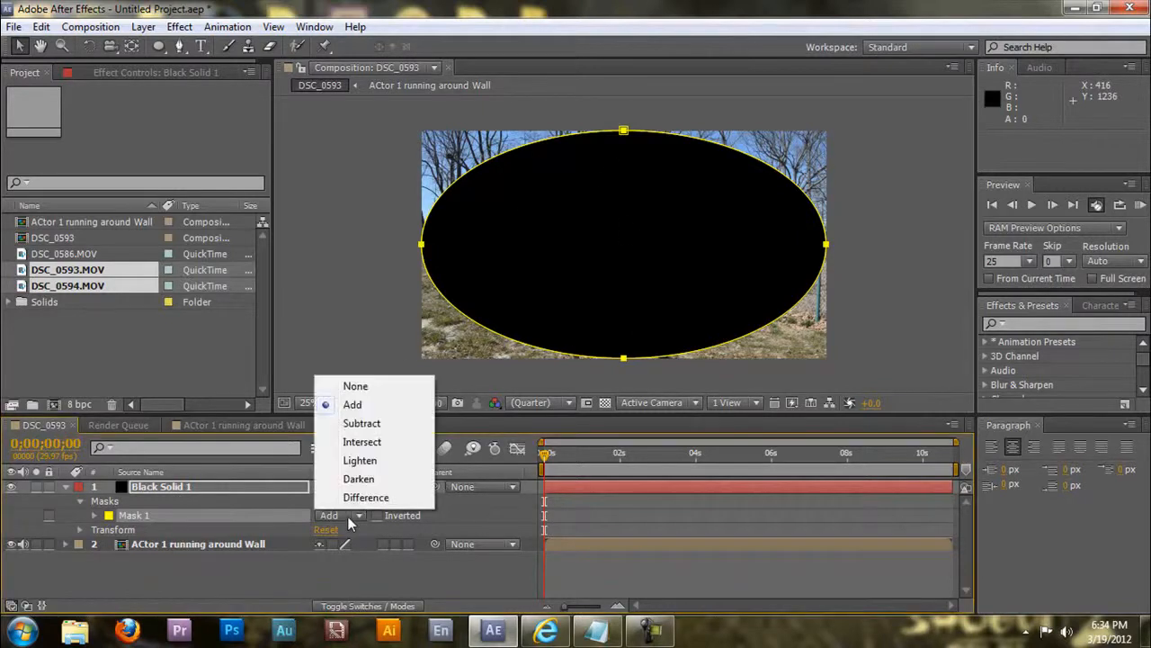
{"action": "left_click", "coordinate": [370, 426]}
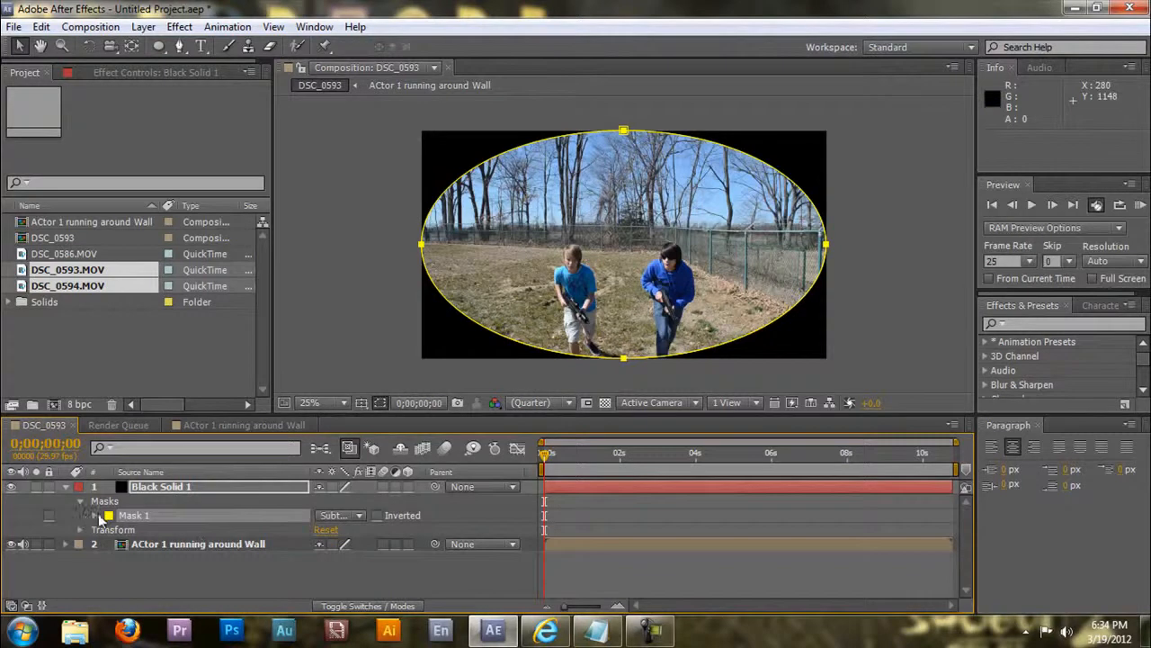
{"action": "left_click", "coordinate": [95, 516]}
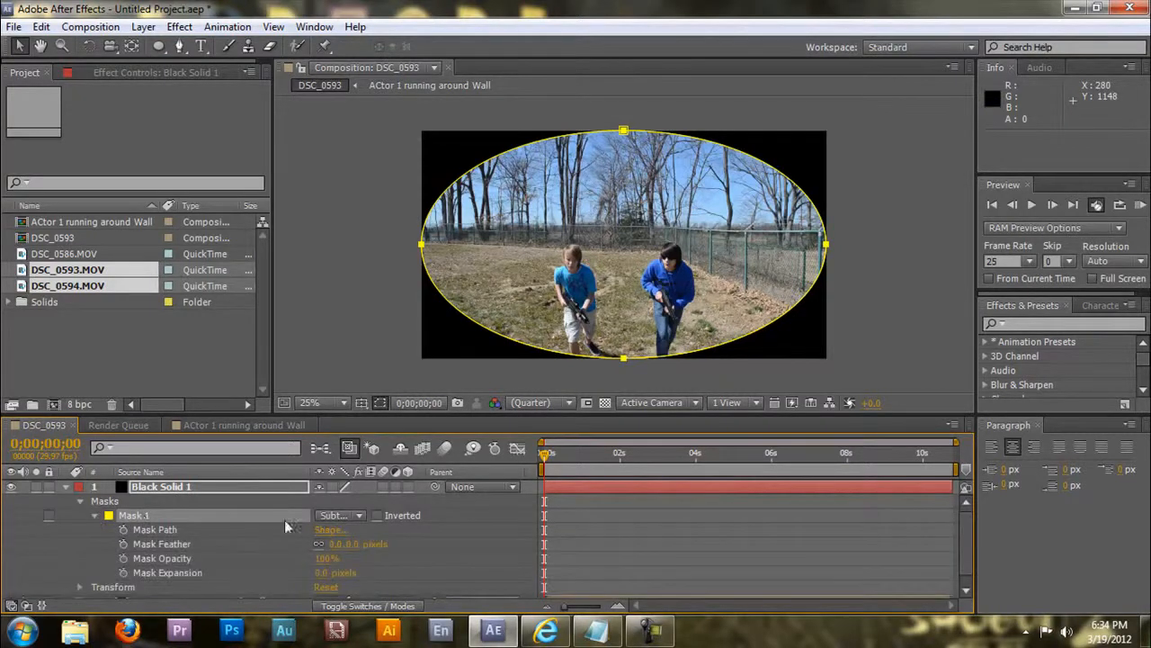
{"action": "scroll", "coordinate": [306, 523], "scroll_direction": "down", "scroll_amount": 1}
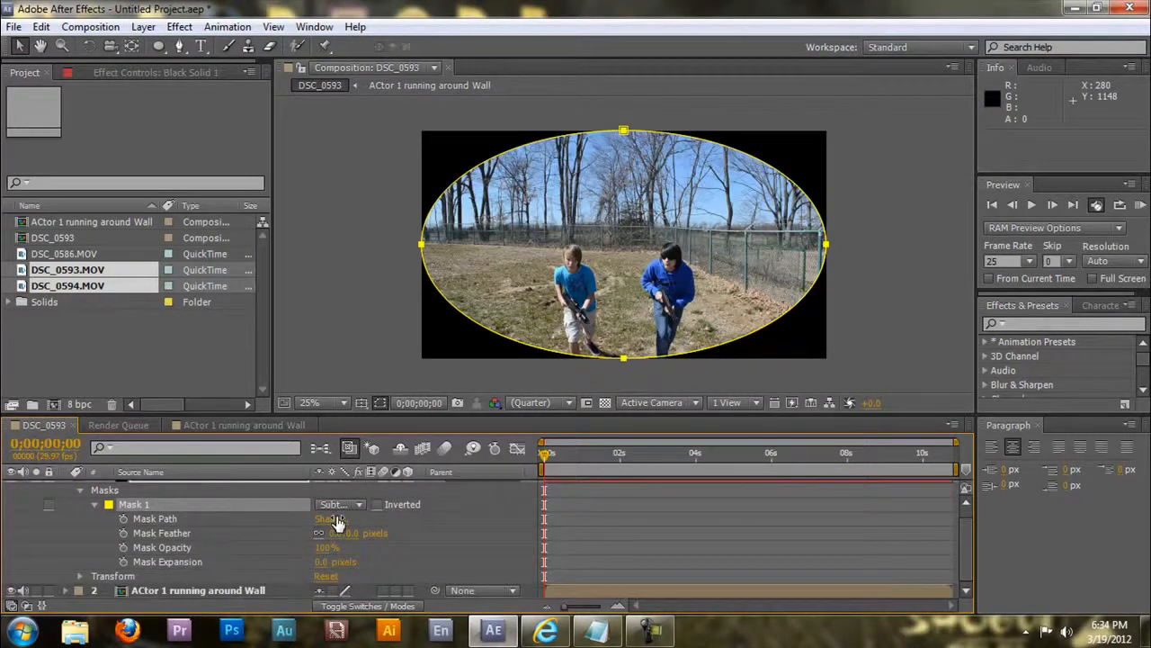
Try out feather and expansion changes on the elliptical mask and undo them.
{"action": "left_click_drag", "start_coordinate": [346, 532], "coordinate": [471, 532]}
{"action": "left_click_drag", "start_coordinate": [540, 504], "coordinate": [330, 560]}
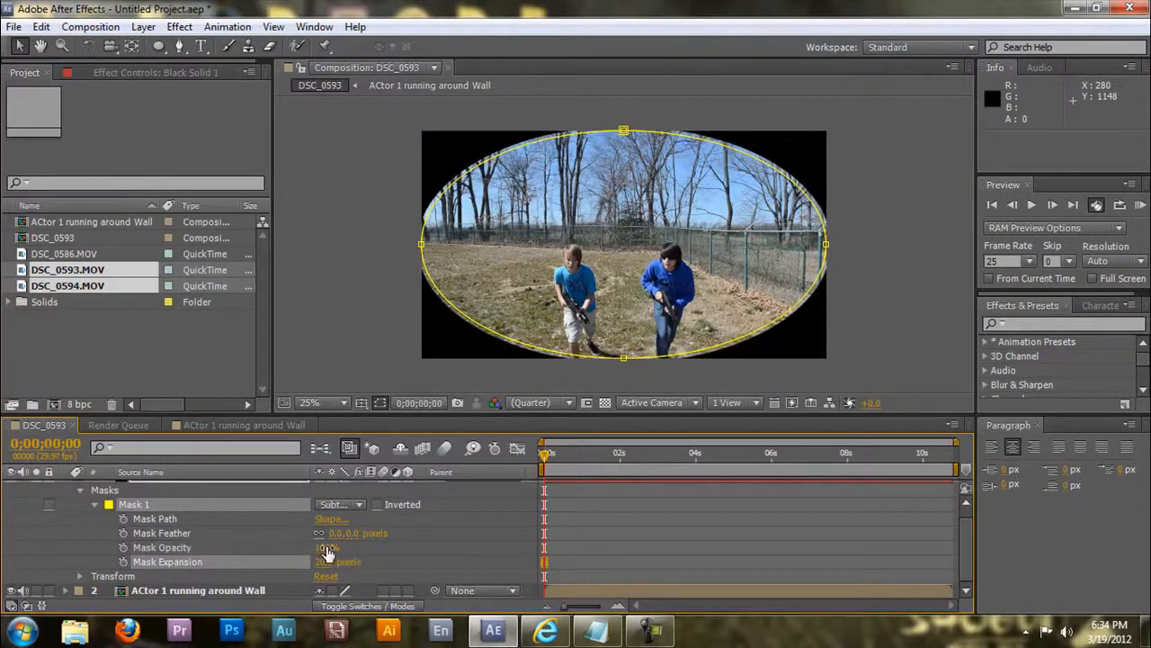
{"action": "key", "text": "ctrl+z"}
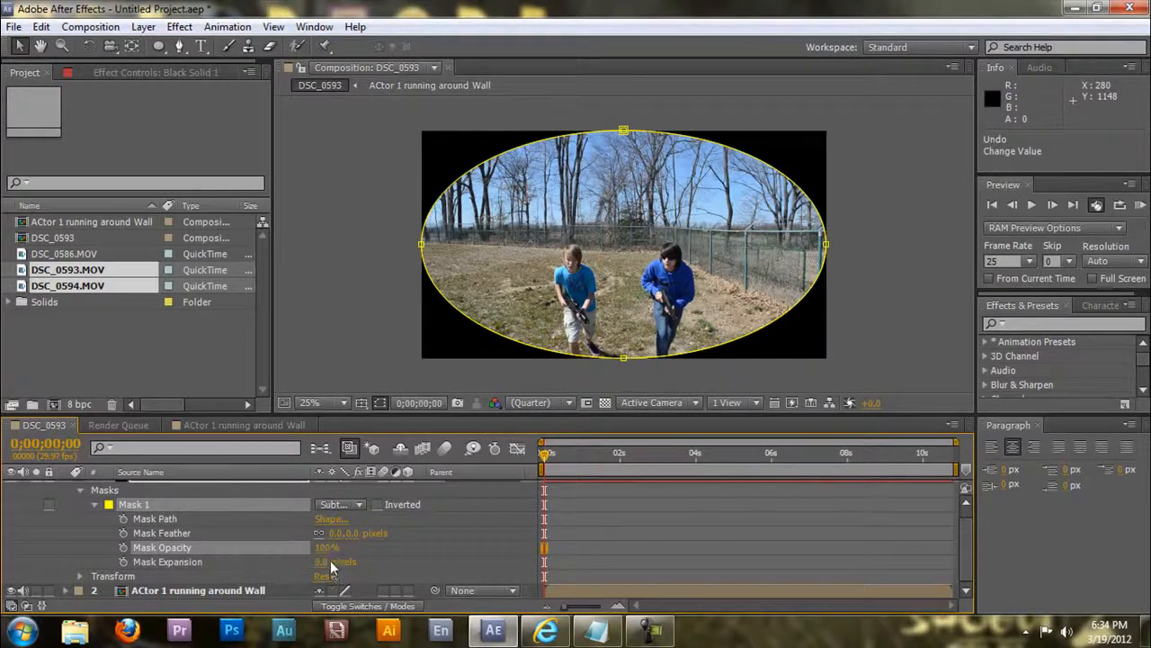
Set the elliptical mask's feather to 196 pixels, opacity to 43% and expansion to 28 pixels.
{"action": "left_click_drag", "start_coordinate": [325, 547], "coordinate": [262, 556]}
{"action": "left_click_drag", "start_coordinate": [346, 532], "coordinate": [489, 510]}
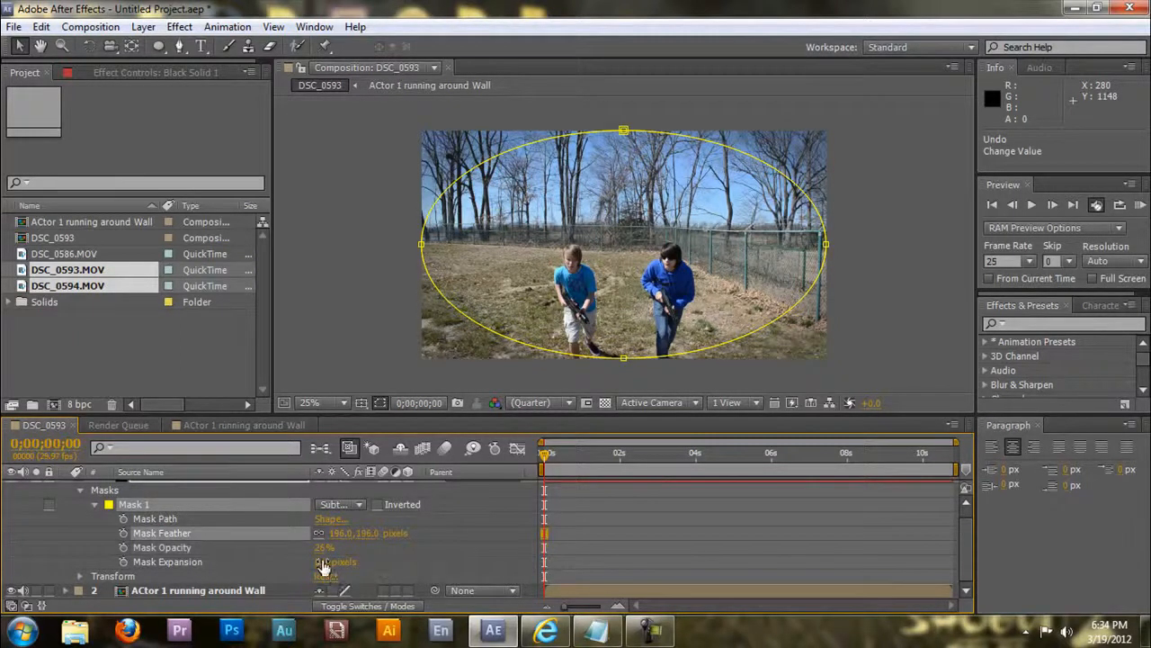
{"action": "left_click_drag", "start_coordinate": [321, 540], "coordinate": [346, 556]}
{"action": "left_click", "coordinate": [379, 545]}
{"action": "left_click", "coordinate": [447, 561]}
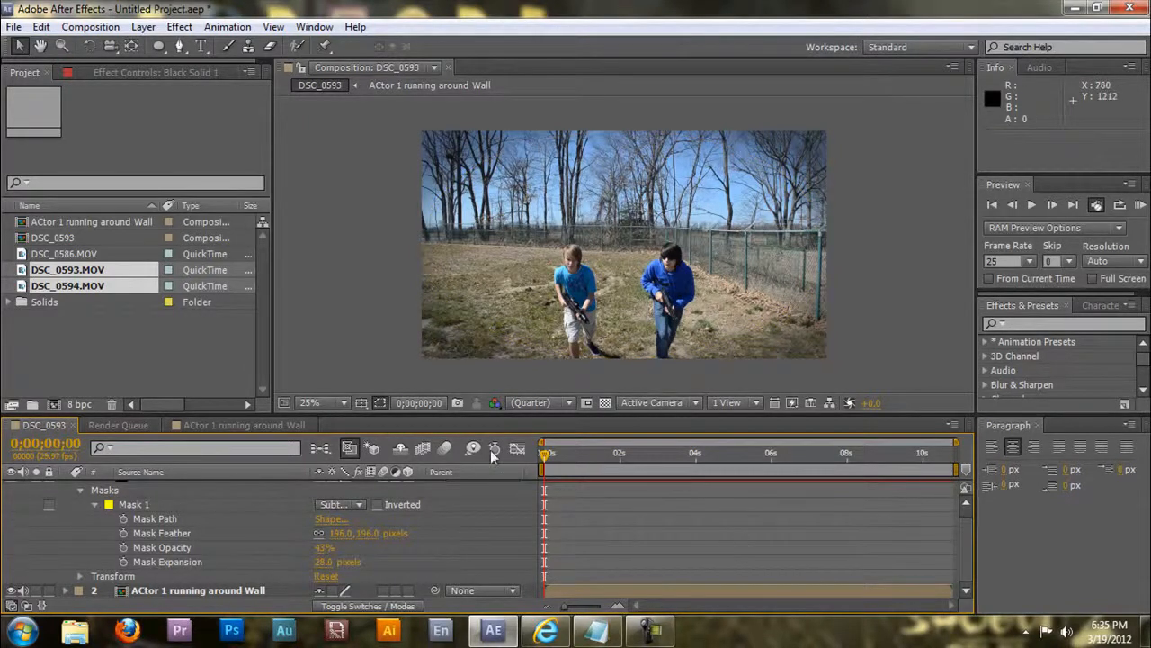
Collapse the black solid's properties and compare the footage with and without the vignette.
{"action": "scroll", "coordinate": [73, 513], "scroll_direction": "up", "scroll_amount": 1}
{"action": "left_click", "coordinate": [63, 487]}
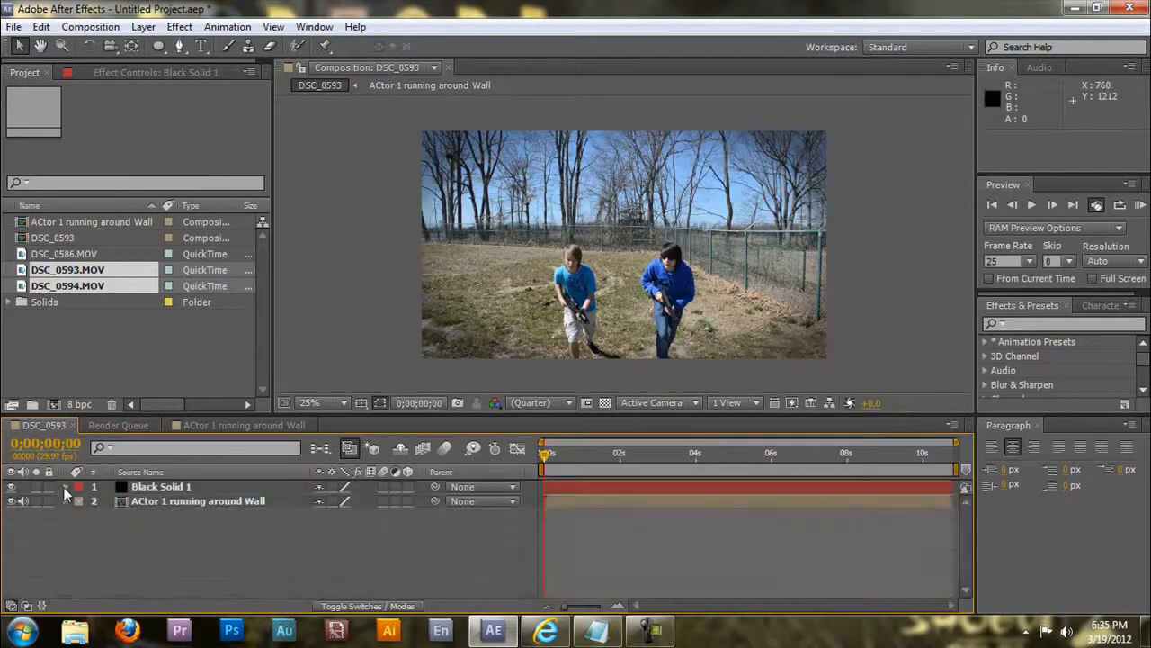
{"action": "left_click", "coordinate": [11, 486]}
{"action": "mouse_move", "coordinate": [547, 459]}
{"action": "left_mouse_down"}
{"action": "mouse_move", "coordinate": [608, 454]}
{"action": "mouse_move", "coordinate": [548, 469]}
{"action": "left_mouse_up"}
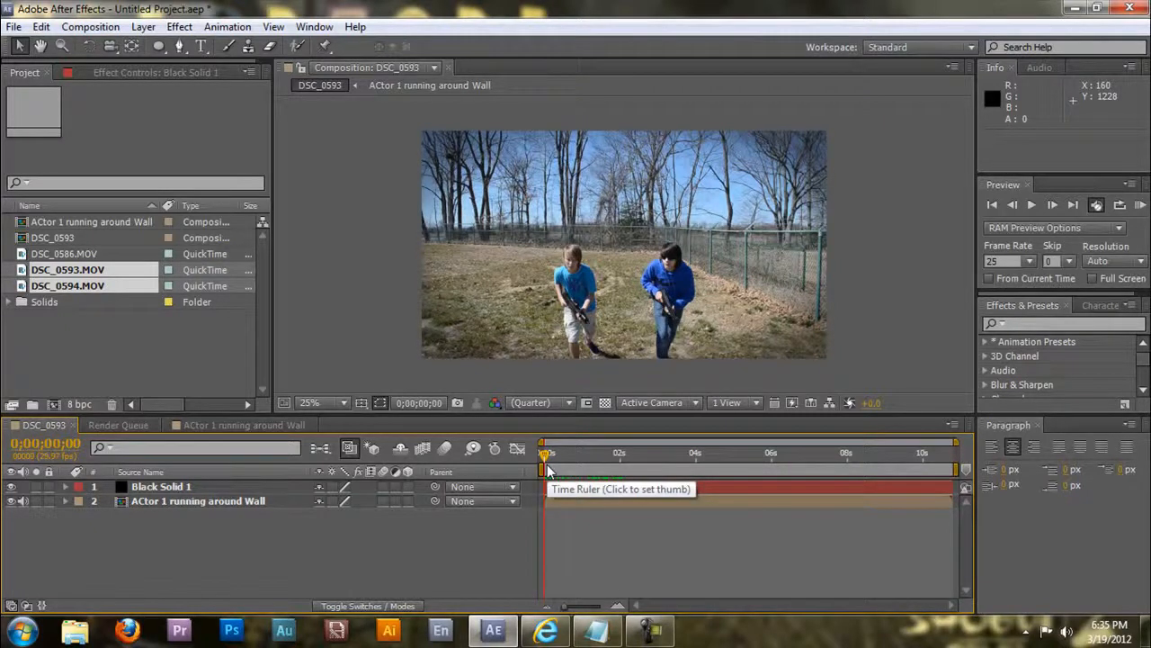
Duplicate the ACtor 1 running around Wall layer and set the upper copy's blending mode to Add.
{"action": "left_click", "coordinate": [575, 500]}
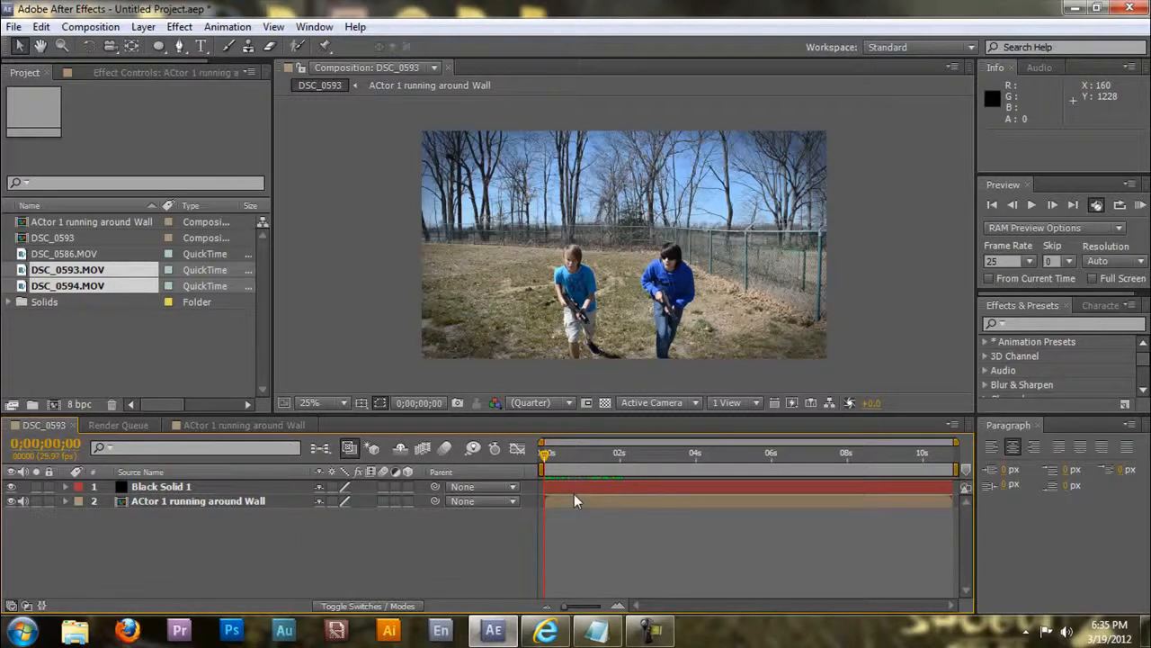
{"action": "left_click", "coordinate": [573, 501]}
{"action": "key", "text": "ctrl+d"}
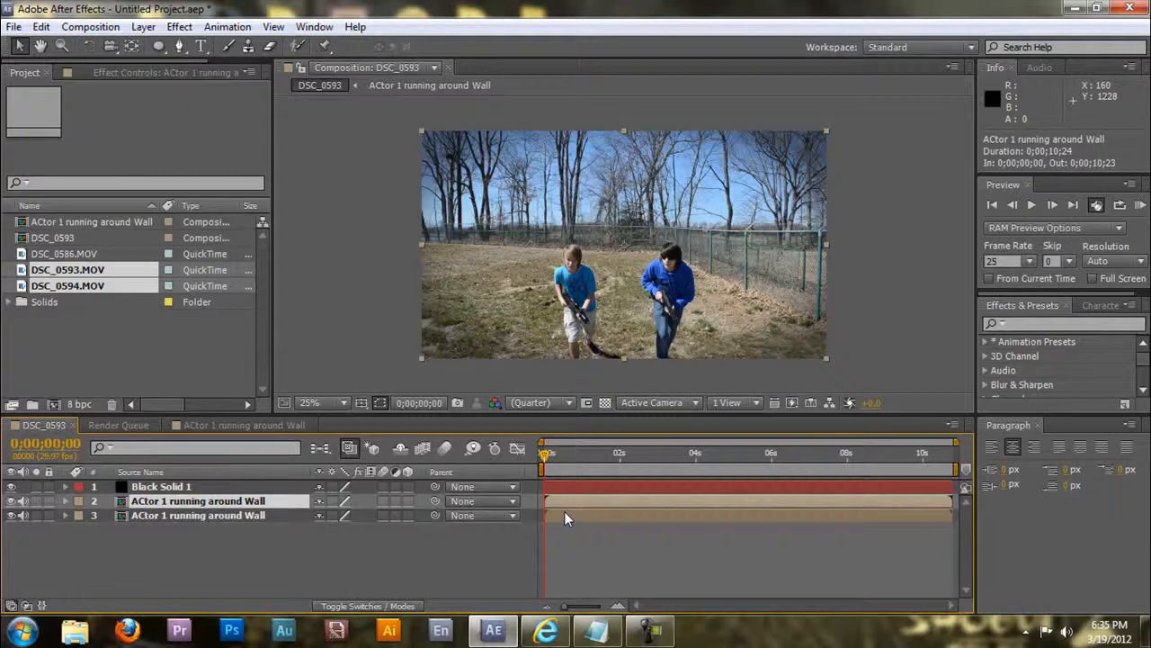
{"action": "left_click", "coordinate": [515, 500]}
{"action": "left_click", "coordinate": [376, 608]}
{"action": "left_click", "coordinate": [361, 502]}
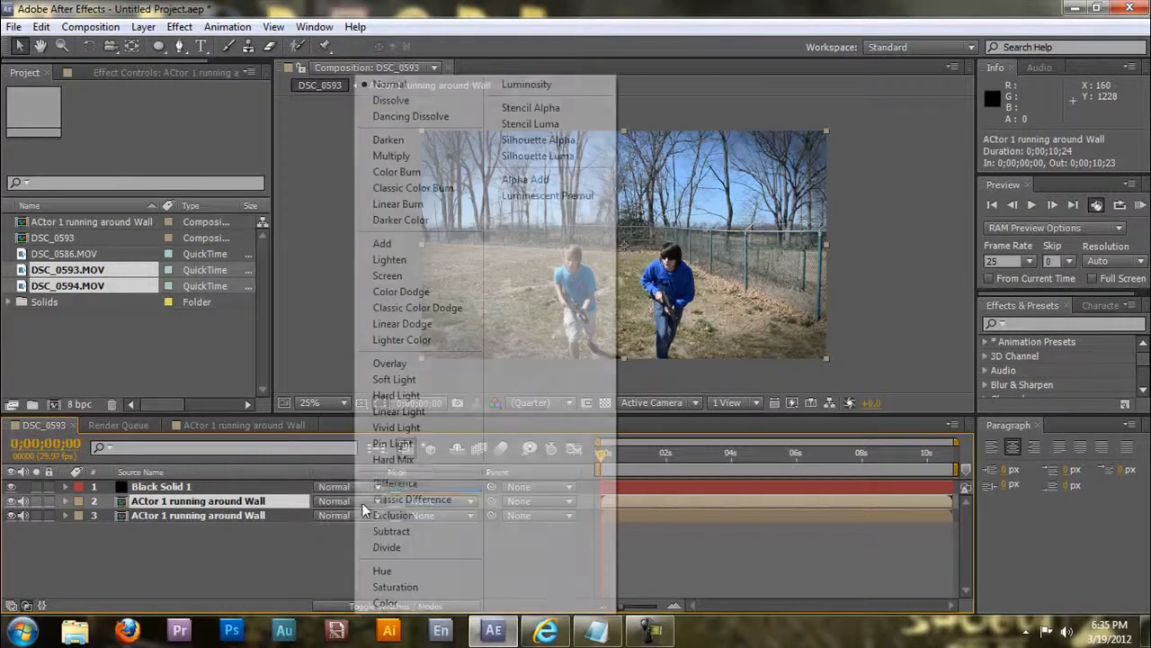
{"action": "left_click", "coordinate": [385, 243]}
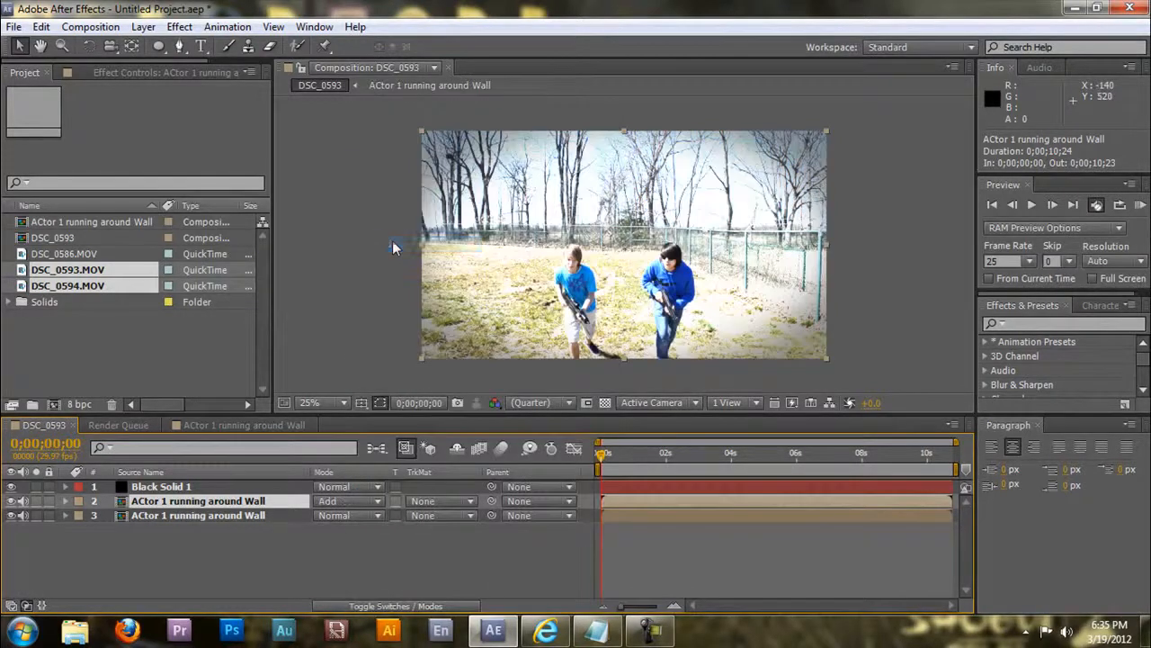
Draw a closed seven-point Pen mask around the light-blue shirt on the upper copy and deselect the layer.
{"action": "left_click", "coordinate": [180, 47]}
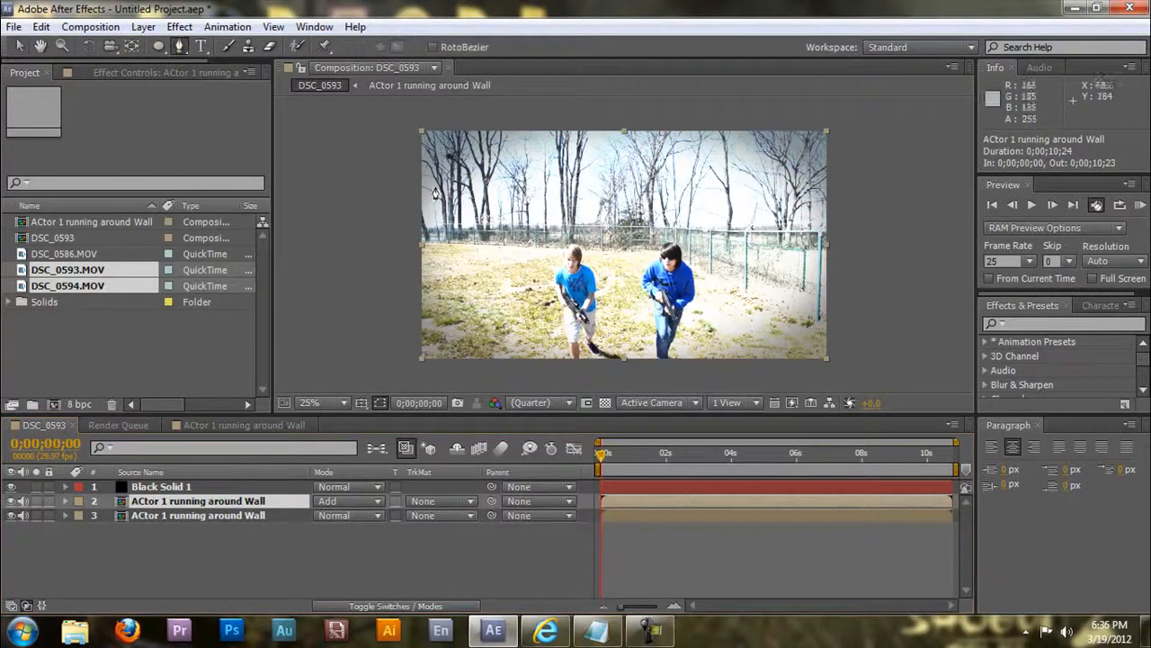
{"action": "left_click", "coordinate": [569, 297]}
{"action": "left_click", "coordinate": [561, 279]}
{"action": "left_click", "coordinate": [576, 273]}
{"action": "left_click", "coordinate": [586, 274]}
{"action": "left_click", "coordinate": [590, 287]}
{"action": "left_click", "coordinate": [587, 308]}
{"action": "left_click", "coordinate": [575, 308]}
{"action": "left_click", "coordinate": [569, 297]}
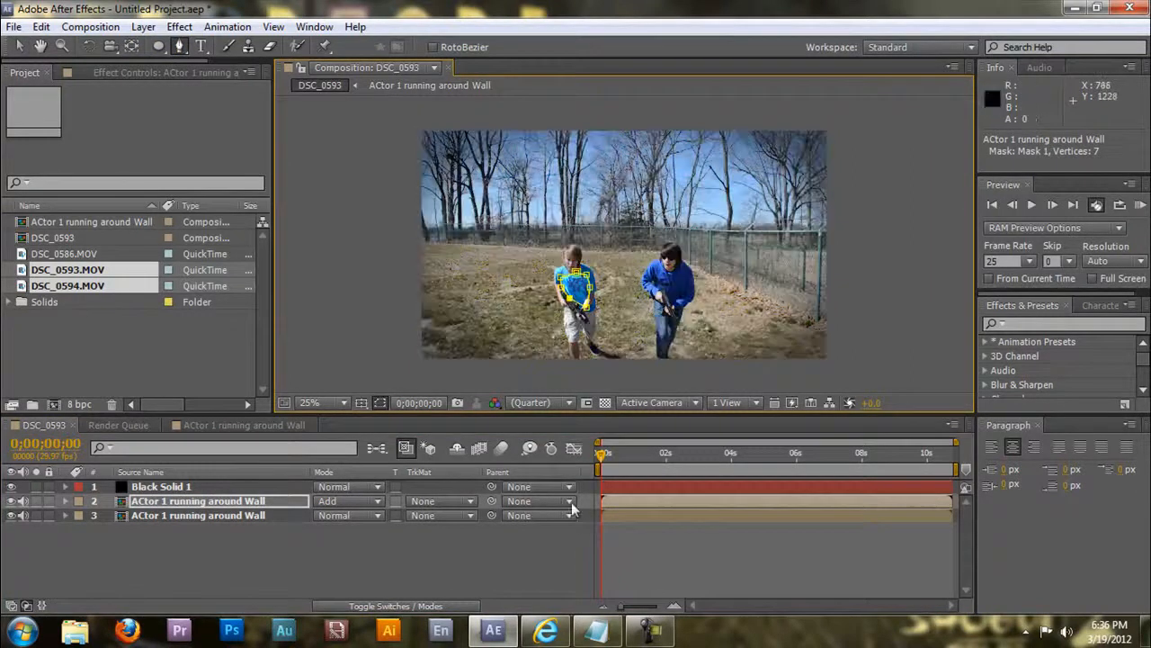
{"action": "left_click", "coordinate": [770, 557]}
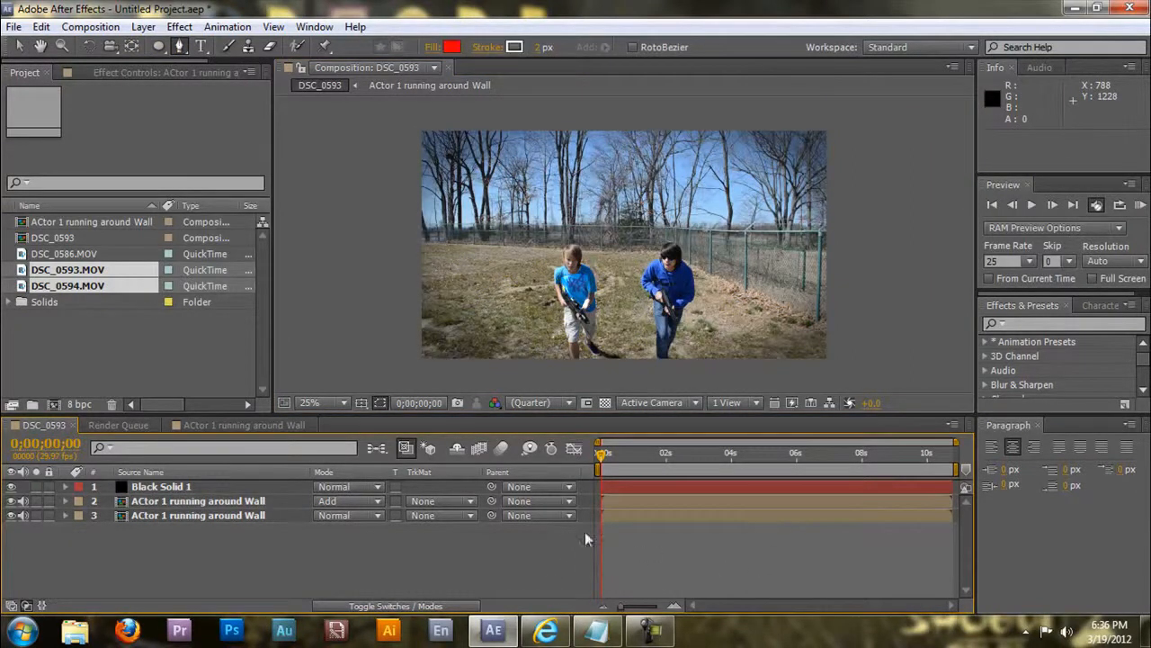
Undo the shirt mask and the upper copy's Add blending mode.
{"action": "key", "text": "ctrl+z"}
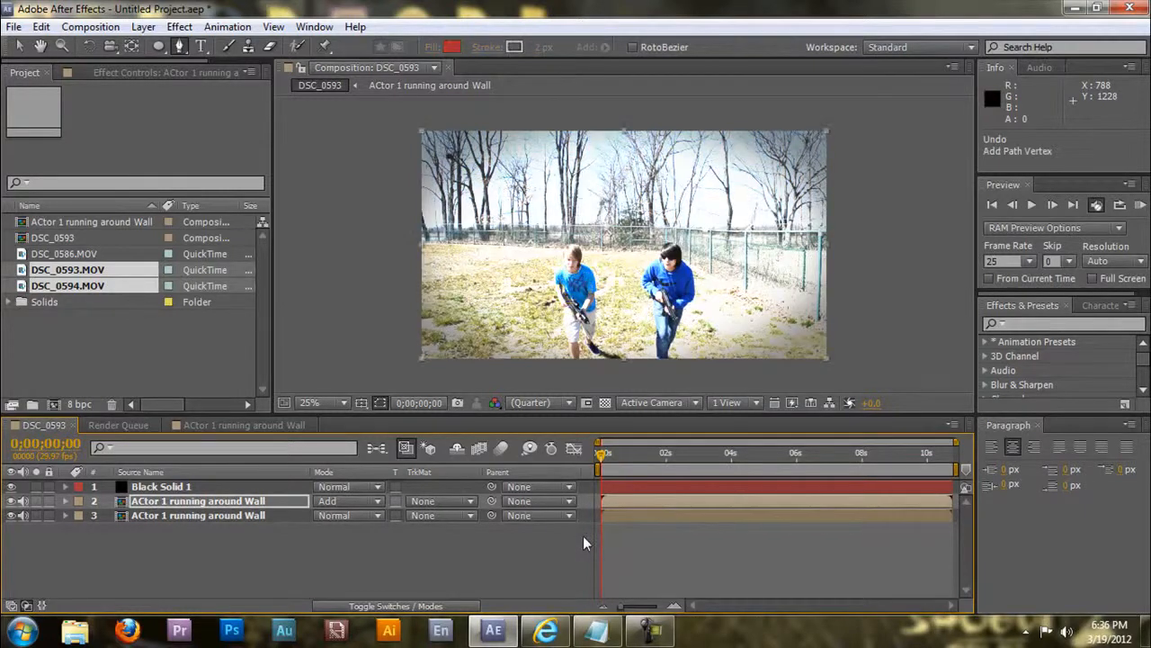
{"action": "key", "text": "ctrl+z"}
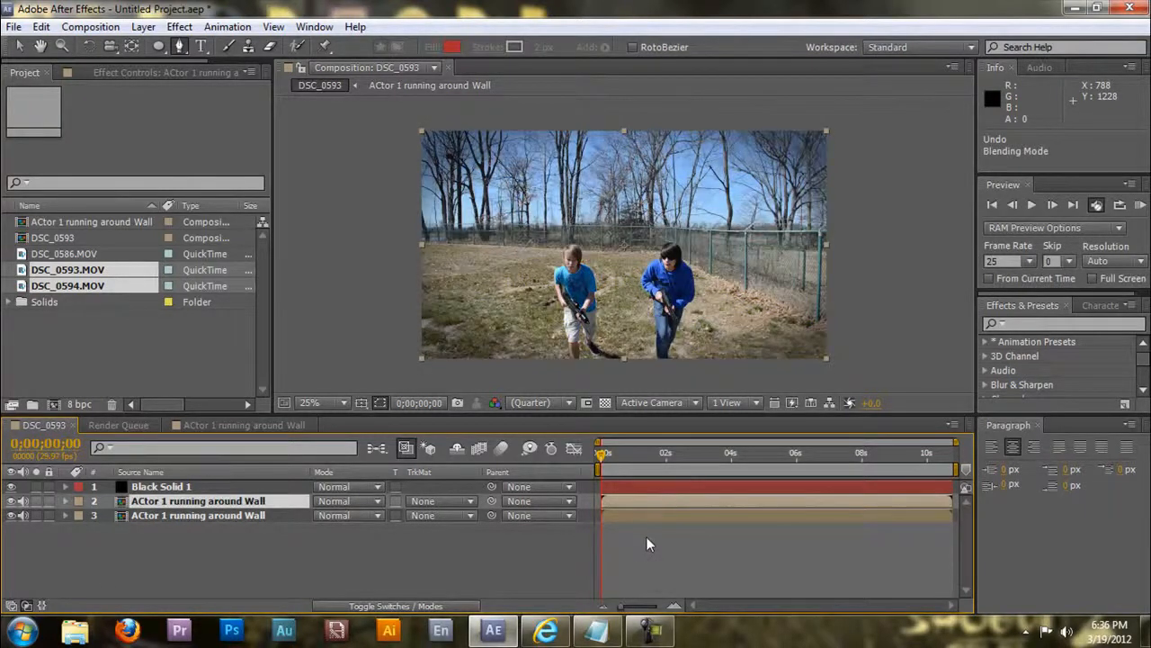
Split the upper ACtor 1 running around Wall copy at 0;00;00;26 and undo the split.
{"action": "left_click_drag", "start_coordinate": [602, 452], "coordinate": [629, 452]}
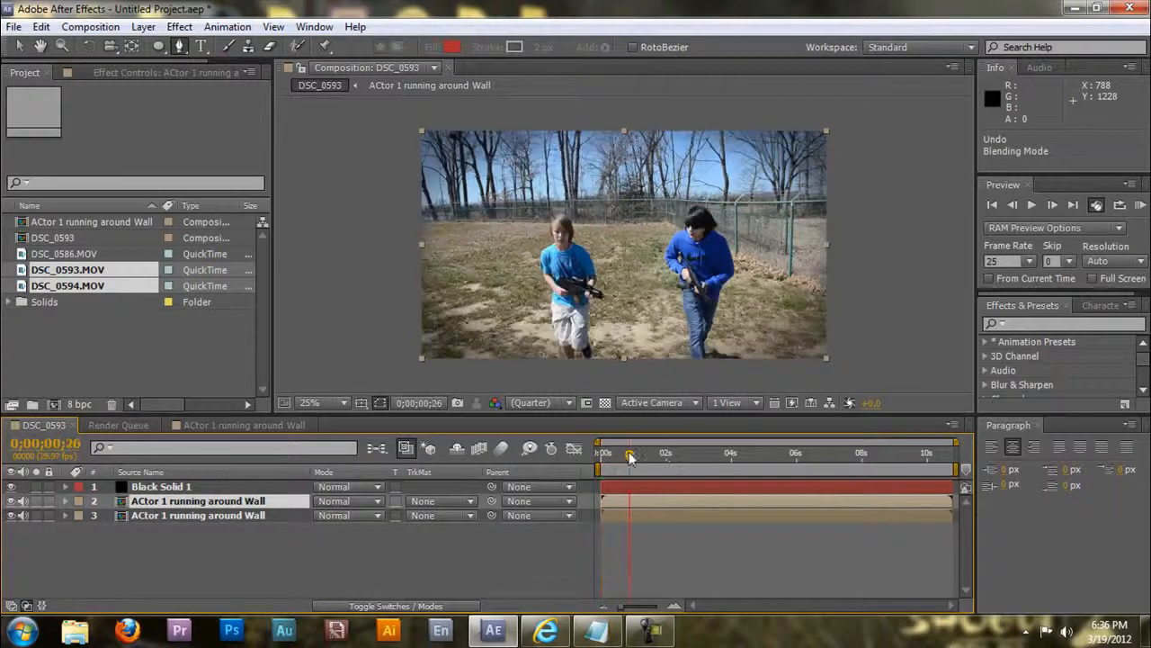
{"action": "left_click", "coordinate": [634, 500]}
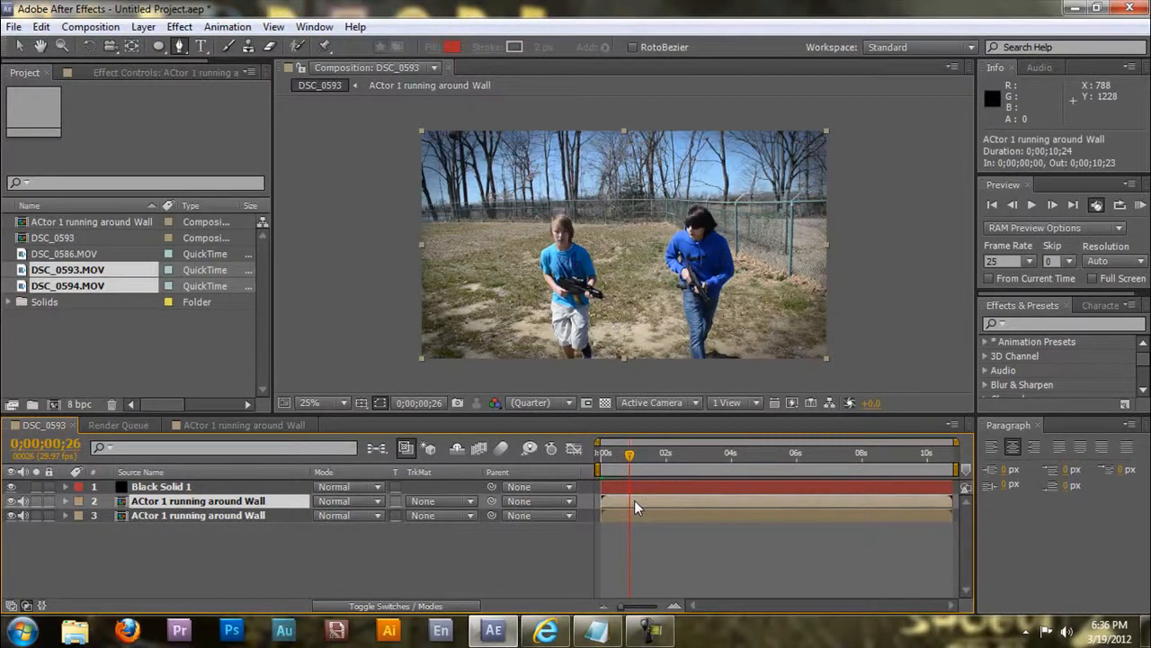
{"action": "key", "text": "ctrl+d"}
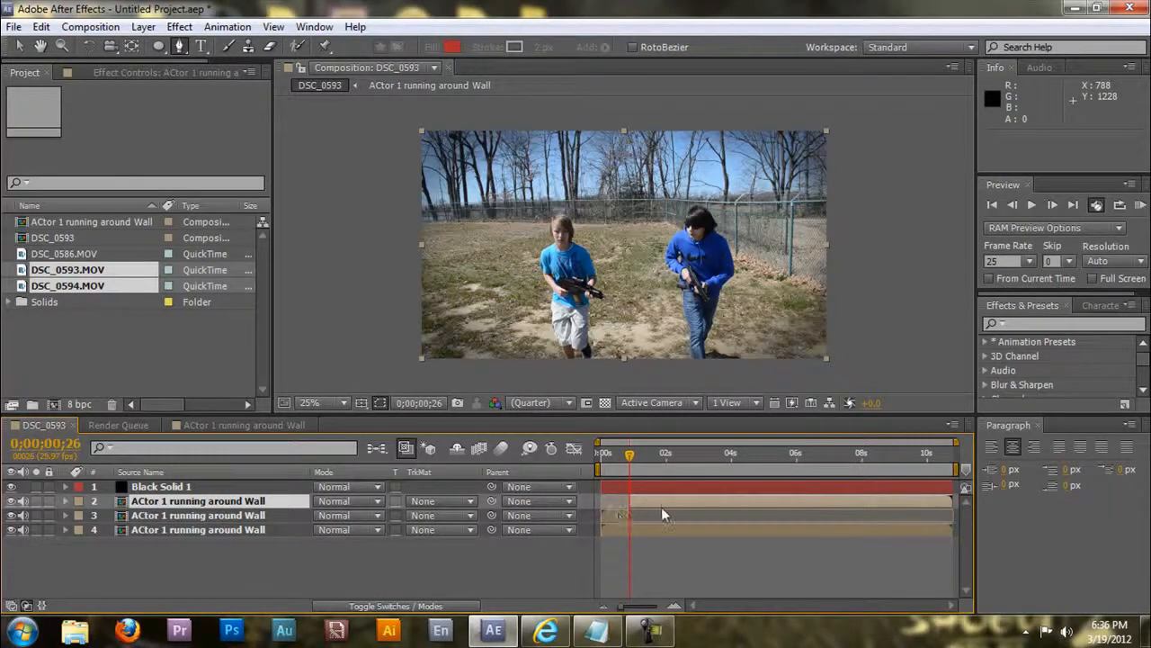
{"action": "left_click", "coordinate": [213, 503]}
{"action": "key", "text": "ctrl+z"}
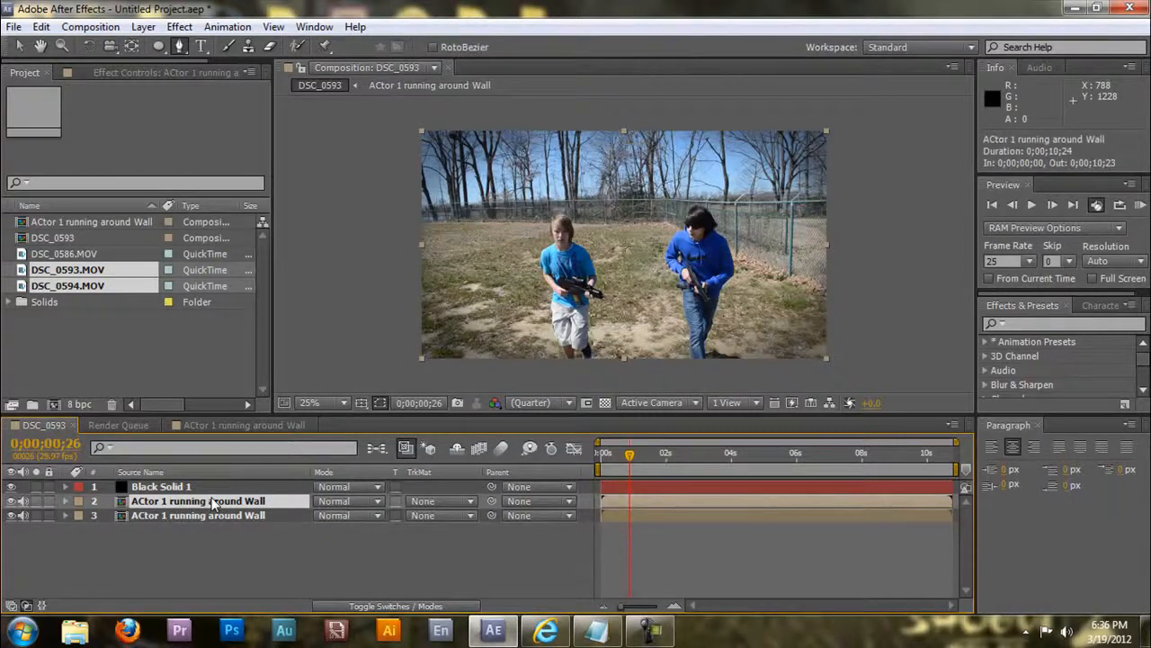
Delete the upper ACtor 1 running around Wall copy and select the remaining one.
{"action": "key", "text": "Delete"}
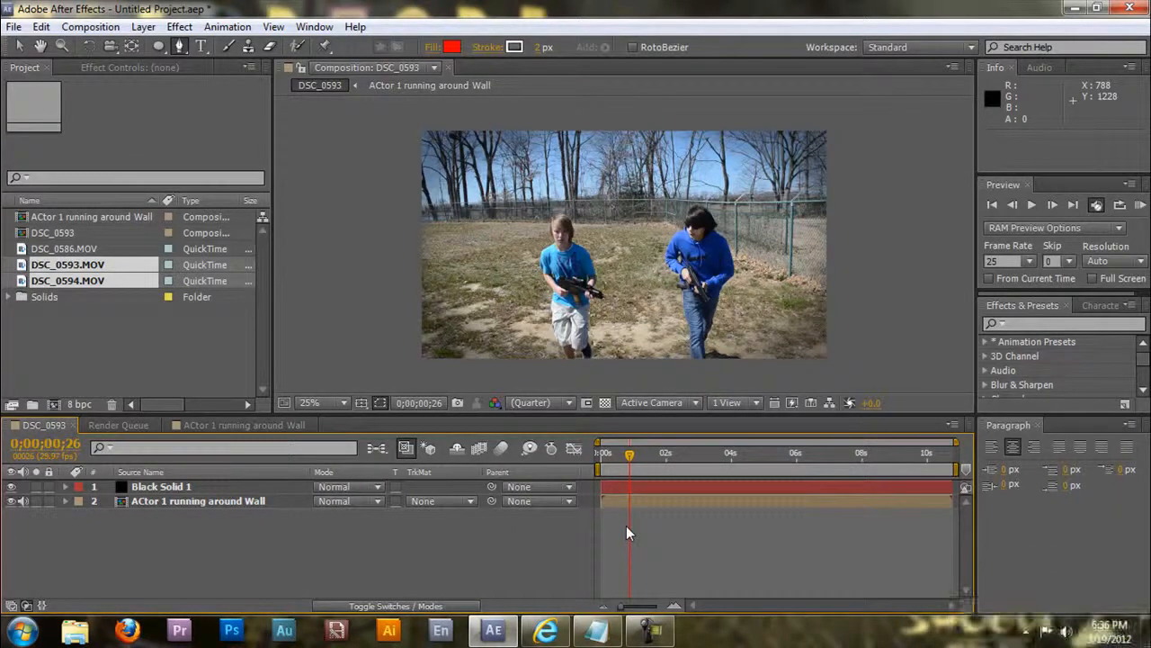
{"action": "left_click", "coordinate": [629, 501]}
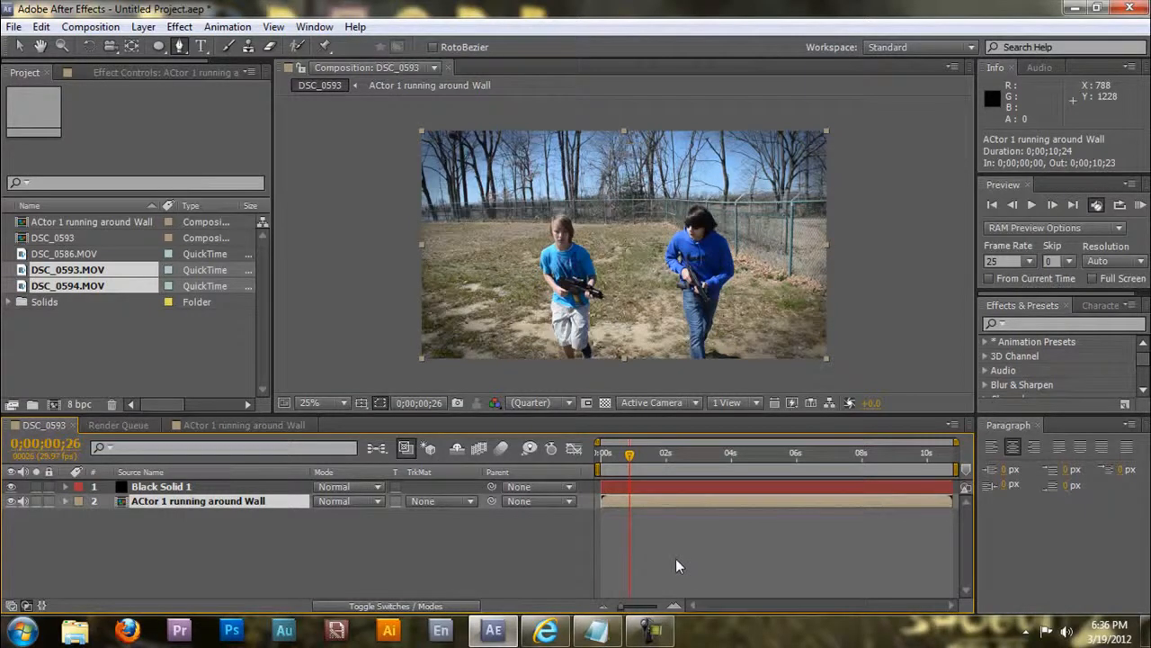
Bring up the Pre-compose settings for the ACtor 1 running around Wall layer and dismiss them without creating a composition.
{"action": "key", "text": "ctrl+shift+c"}
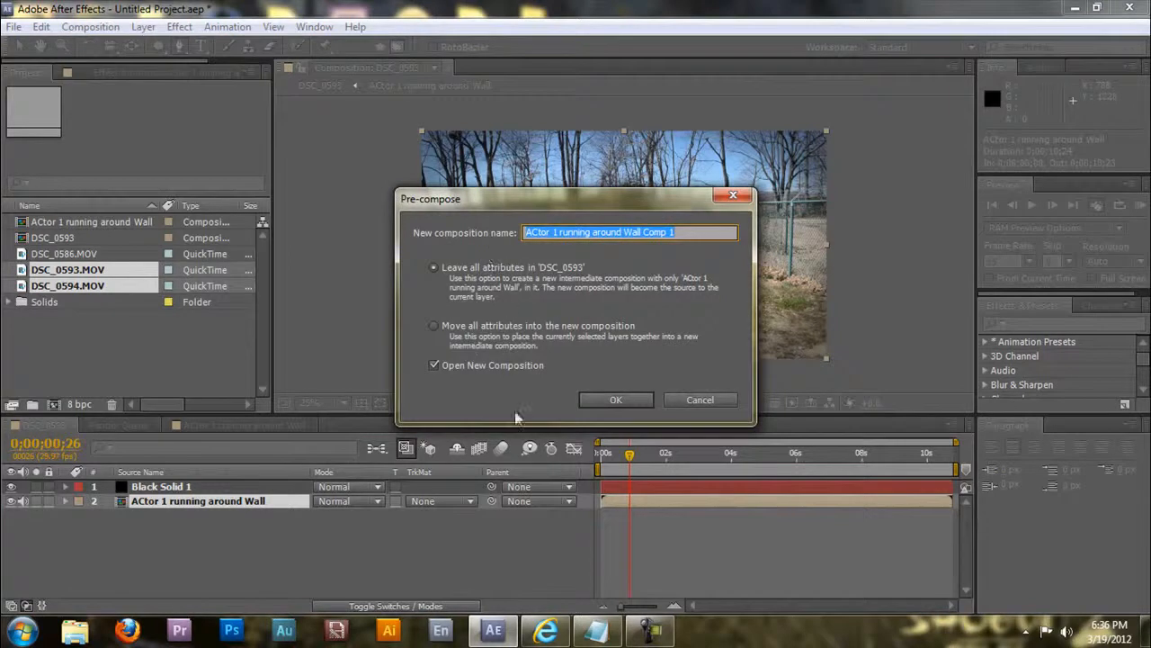
{"action": "left_click", "coordinate": [697, 401]}
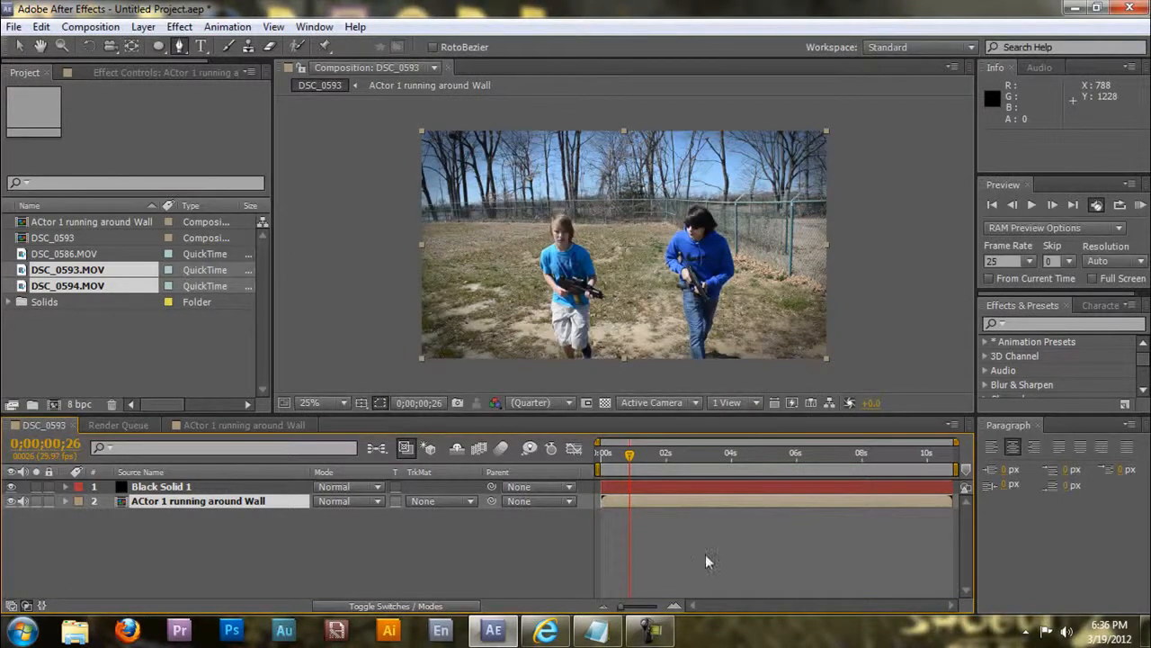
Save the project under the name The Grenade in the AE Comps folder as an Adobe After Effects Project.
{"action": "left_click", "coordinate": [15, 26]}
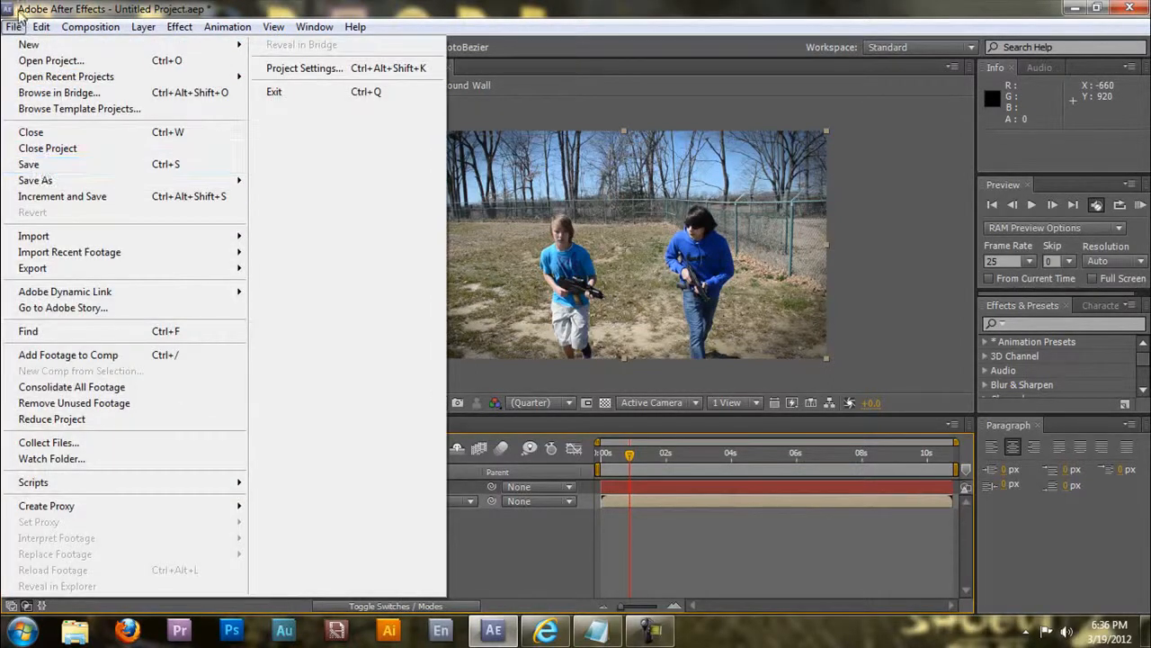
{"action": "mouse_move", "coordinate": [134, 180]}
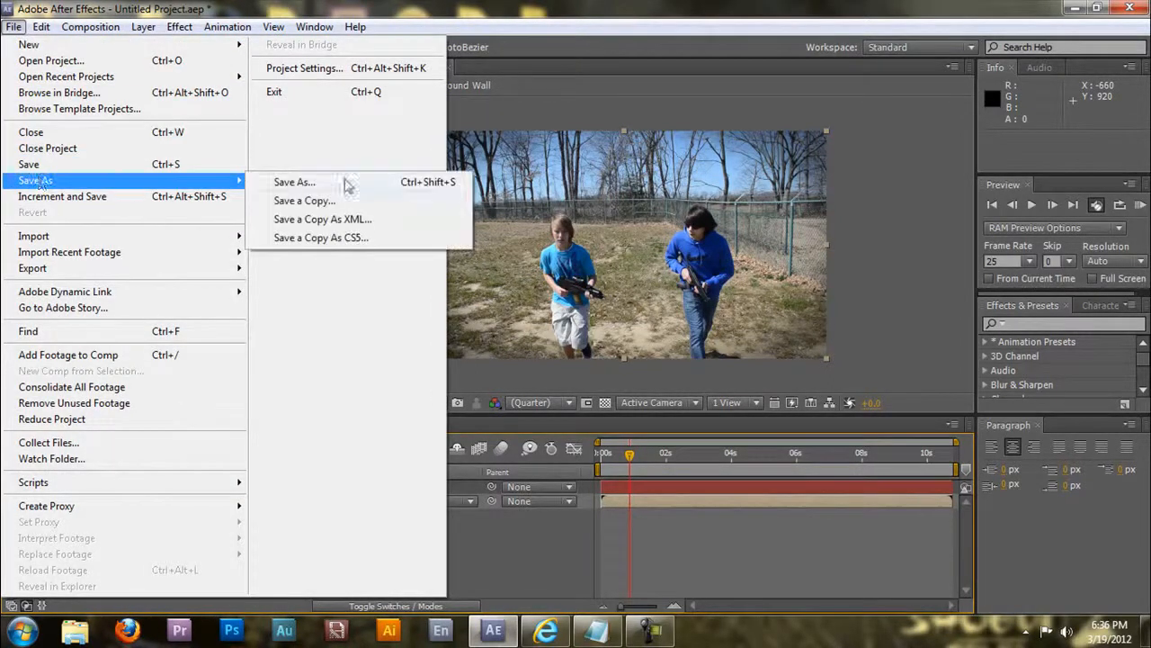
{"action": "left_click", "coordinate": [340, 181]}
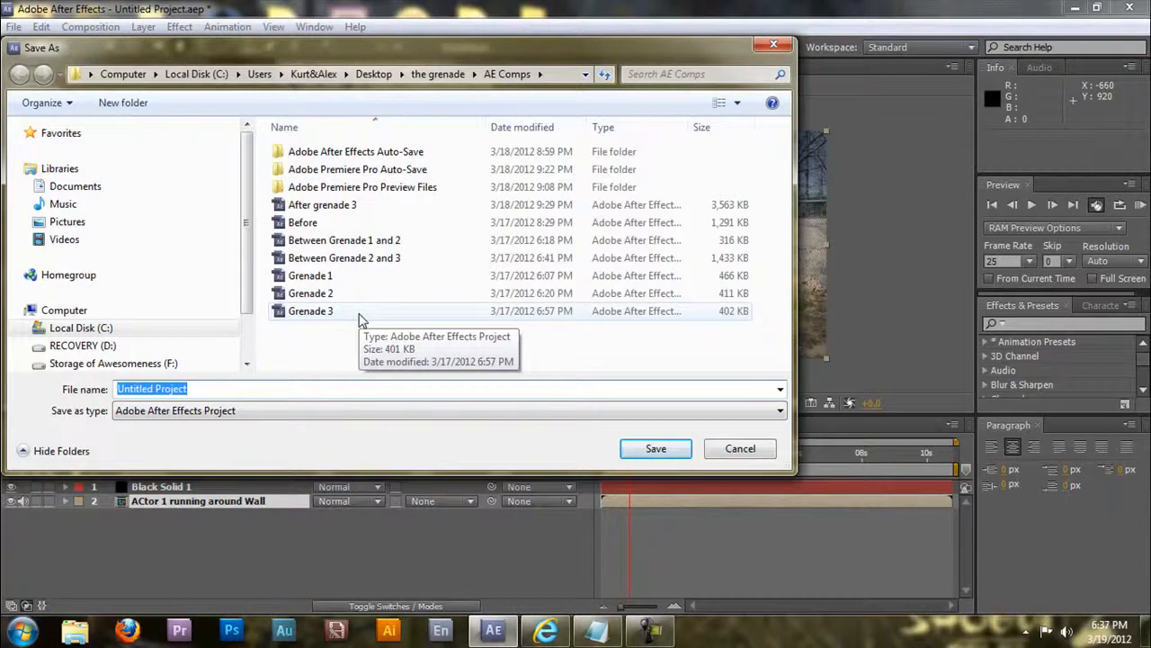
{"action": "type", "text": "The "}
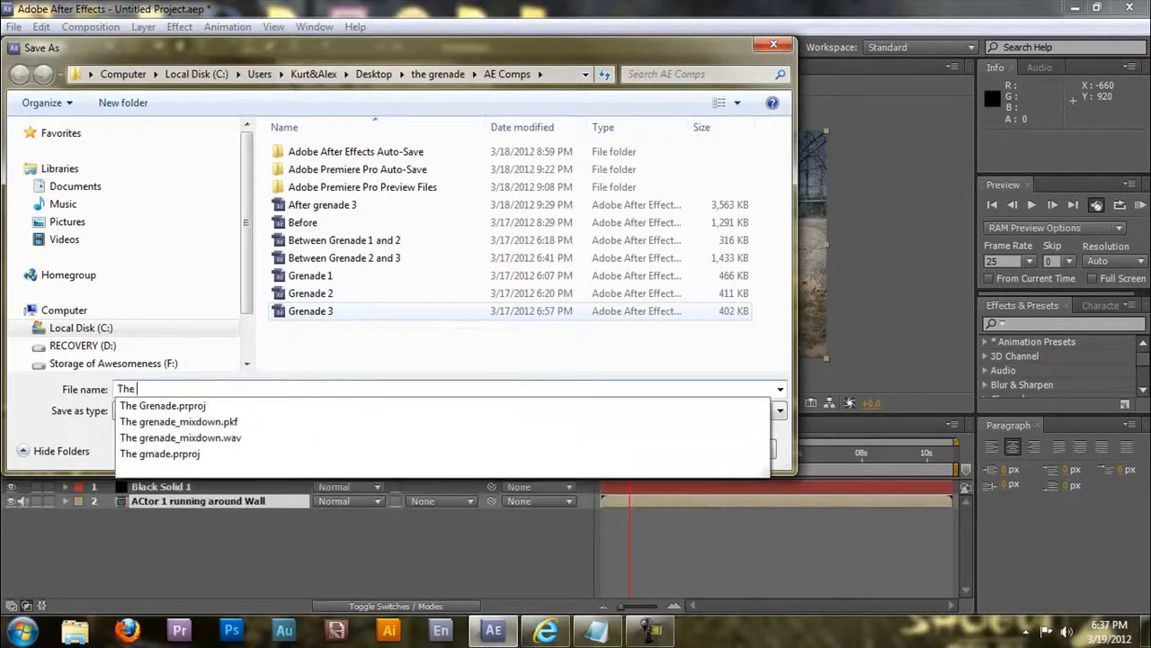
{"action": "type", "text": "Grean"}
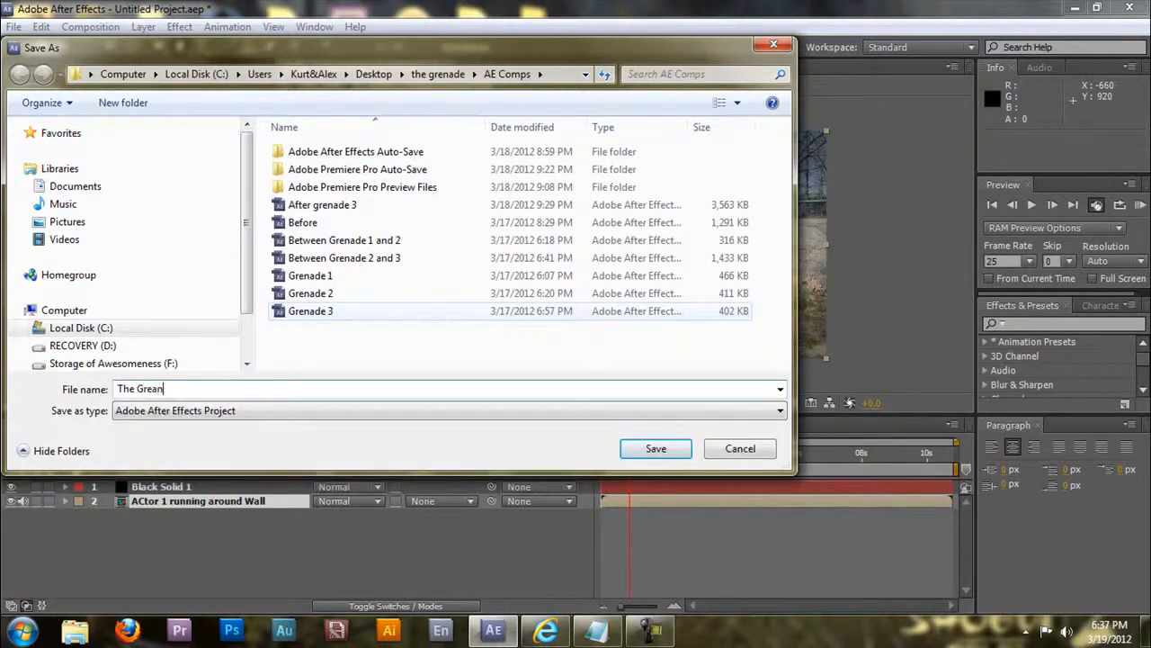
{"action": "key", "text": "BackSpace"}
{"action": "key", "text": "BackSpace"}
{"action": "type", "text": "nade"}
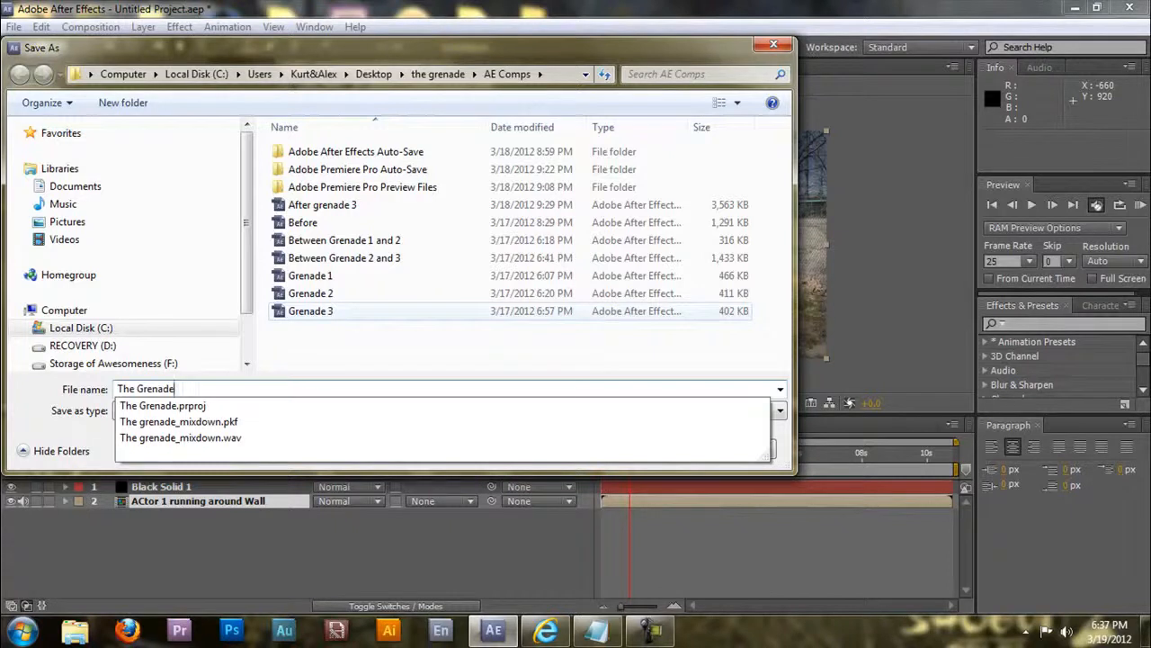
{"action": "left_click", "coordinate": [70, 397]}
{"action": "left_click", "coordinate": [666, 449]}
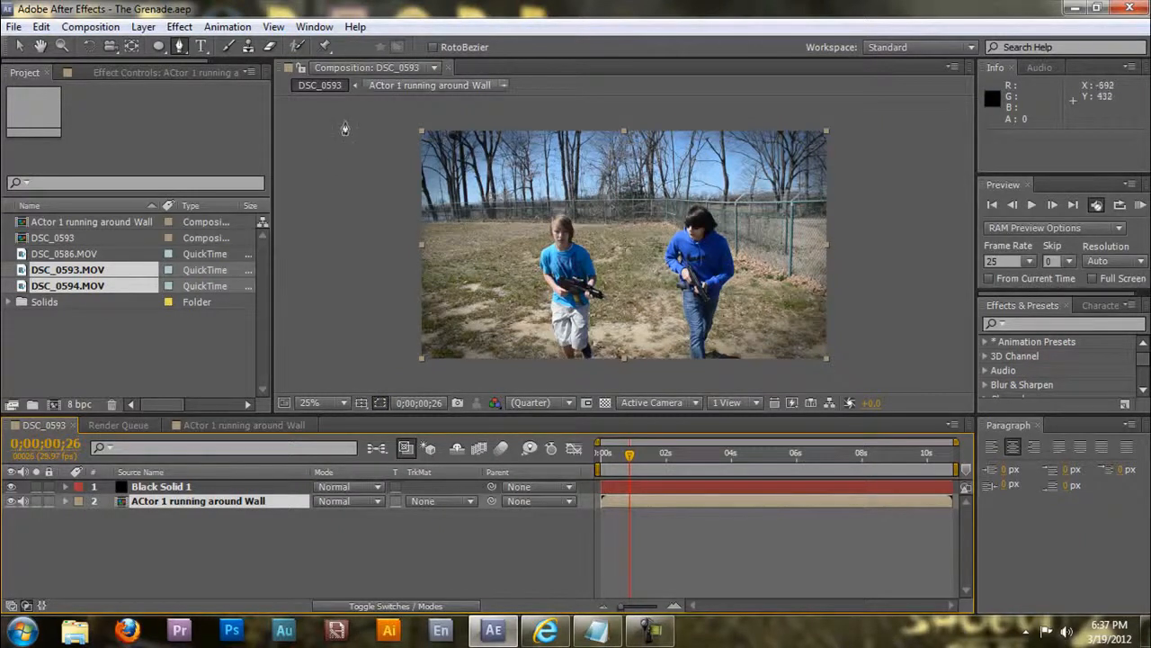
Undo the stray Pen path on the ACtor 1 running around Wall layer and switch to the Selection tool.
{"action": "left_click", "coordinate": [355, 273]}
{"action": "key", "text": "ctrl+z"}
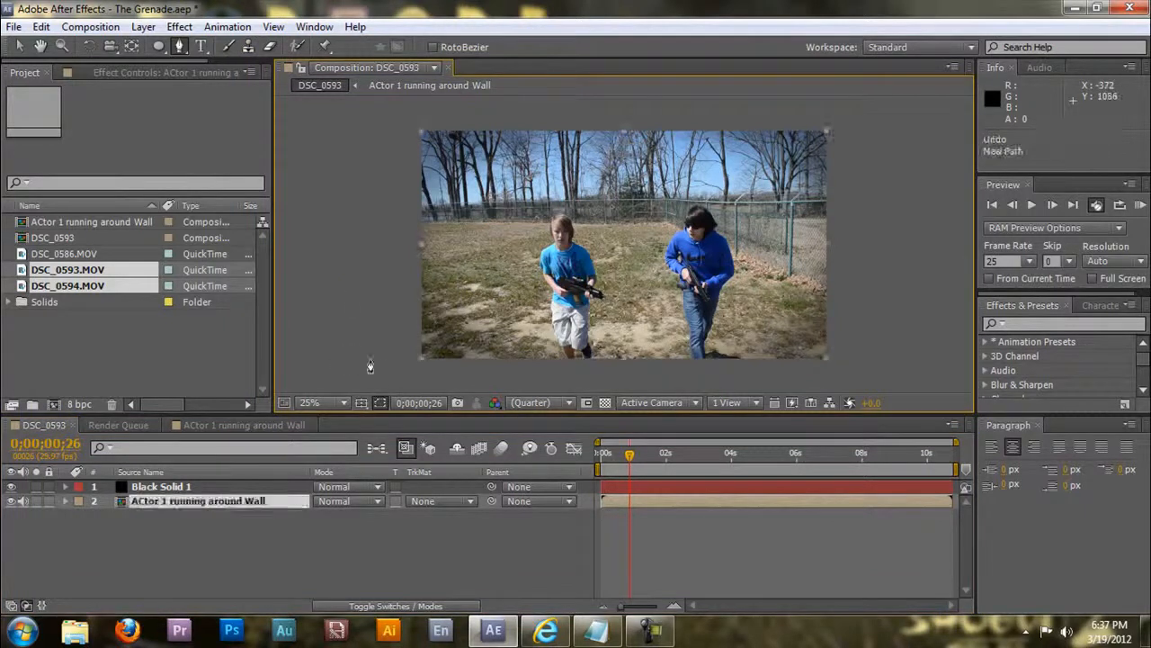
{"action": "left_click", "coordinate": [19, 46]}
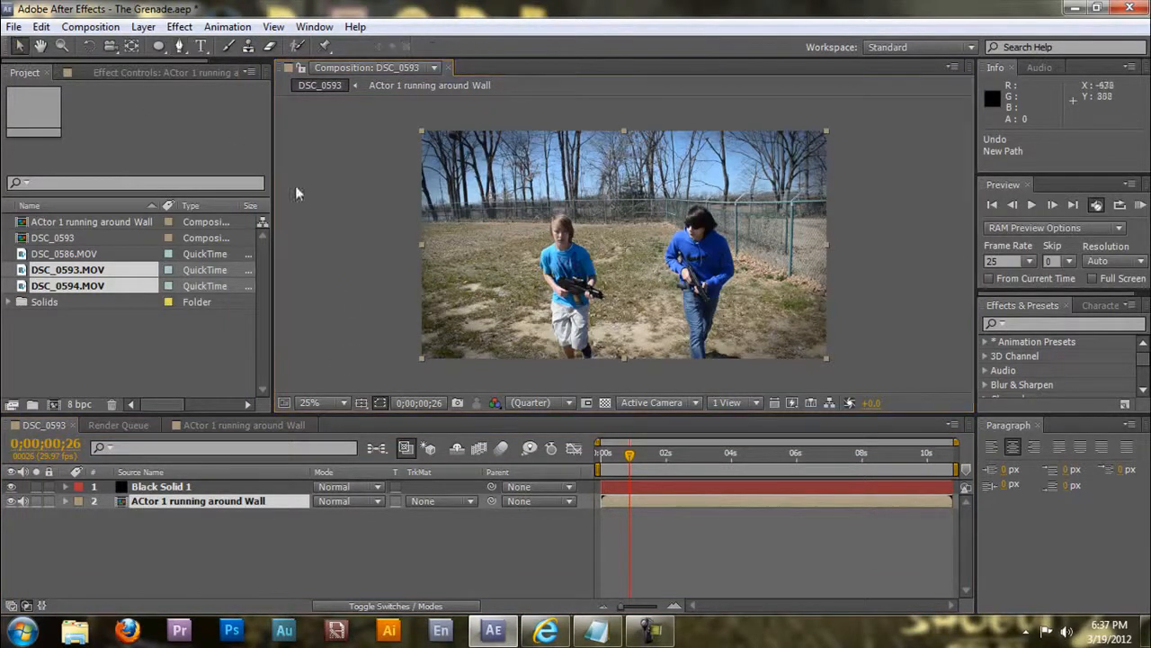